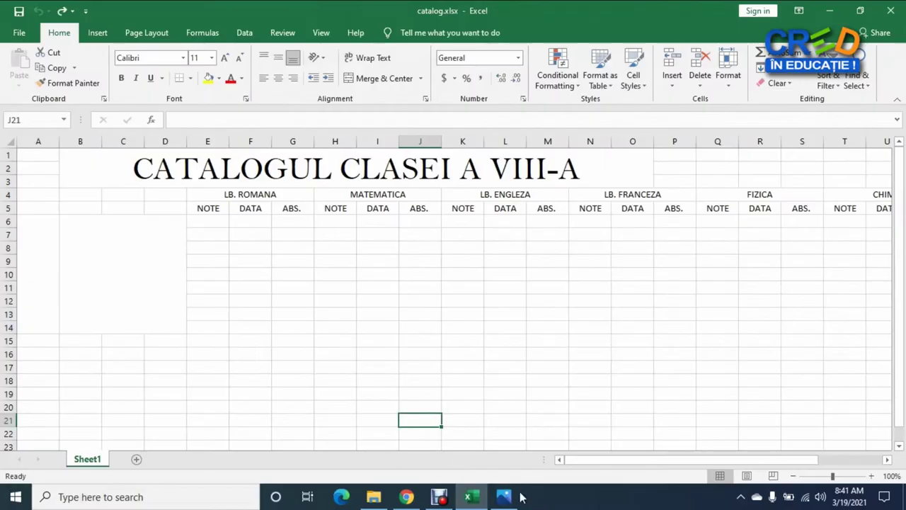
Check the Capture.PNG reference of the finished gradebook in Photos, then return to catalog.xlsx.
{"action": "left_click", "coordinate": [507, 497]}
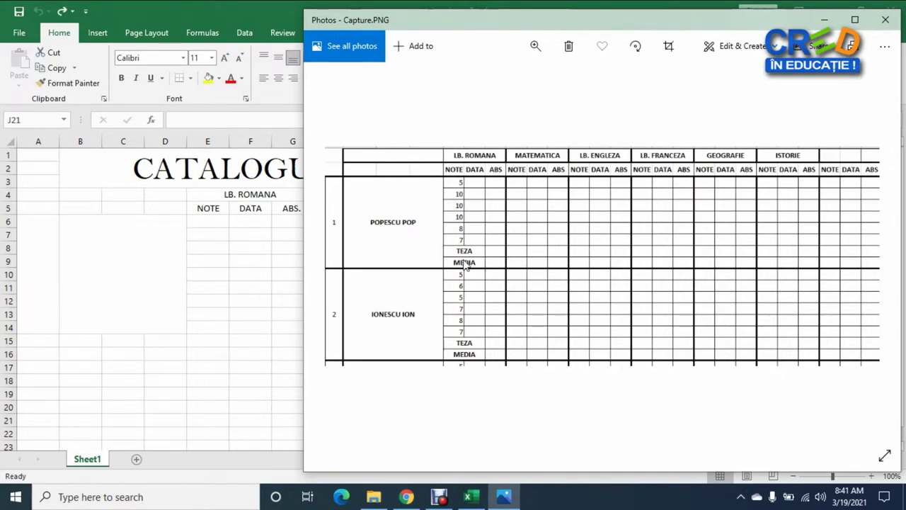
{"action": "left_click", "coordinate": [190, 351]}
Merge E13:F13 and enter the label TEZA.
{"action": "left_click_drag", "start_coordinate": [206, 315], "coordinate": [245, 314]}
{"action": "right_click", "coordinate": [245, 314]}
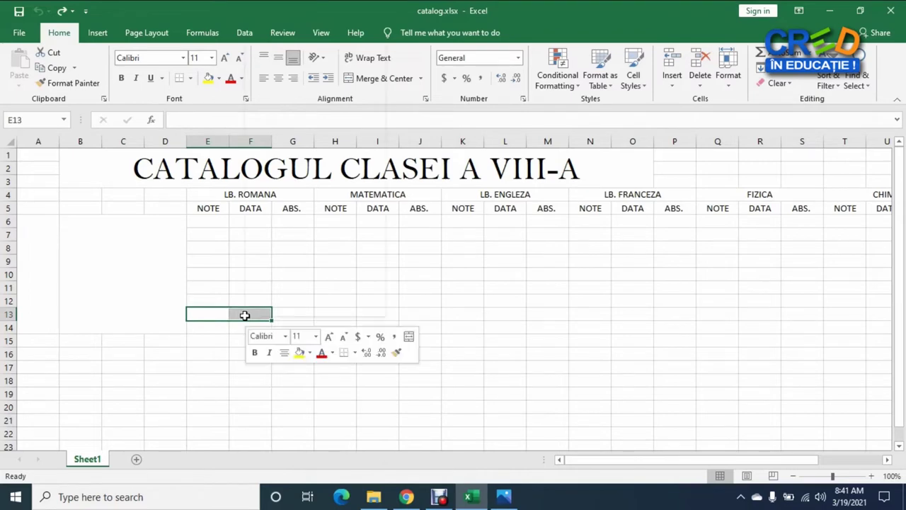
{"action": "left_click", "coordinate": [289, 260]}
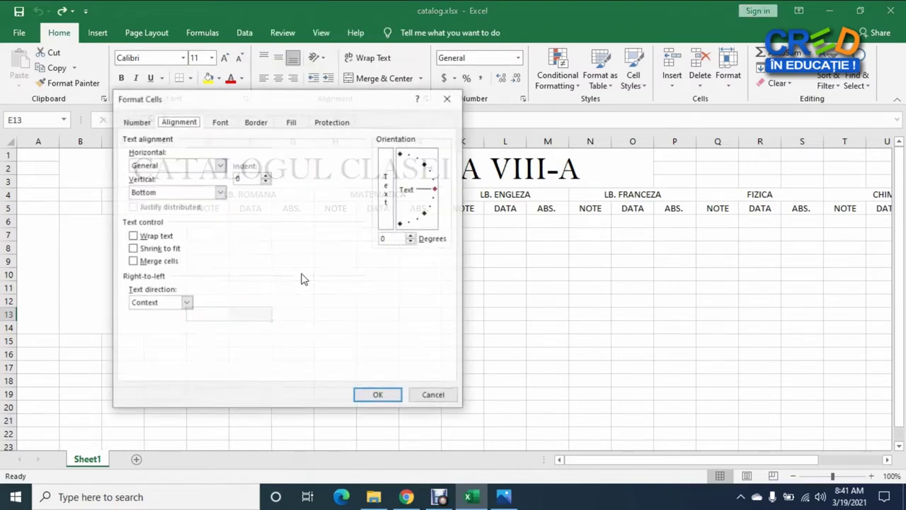
{"action": "left_click", "coordinate": [168, 260]}
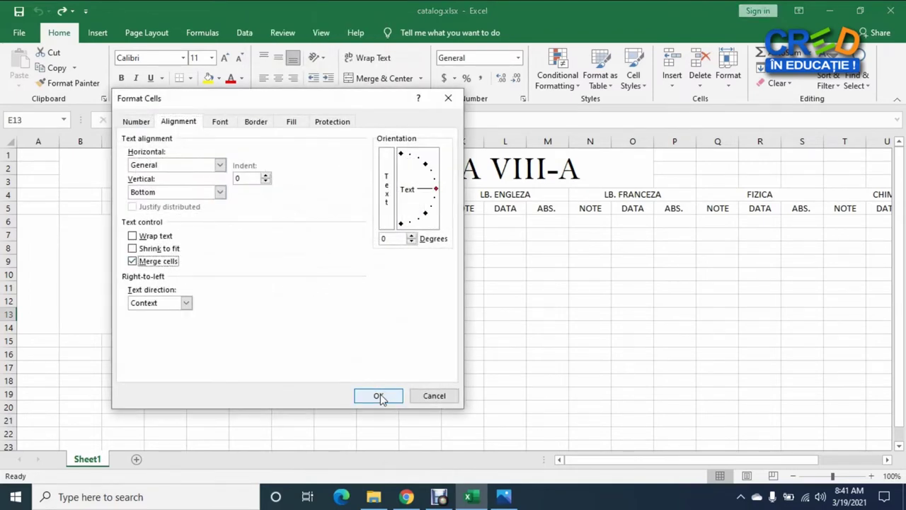
{"action": "left_click", "coordinate": [378, 396]}
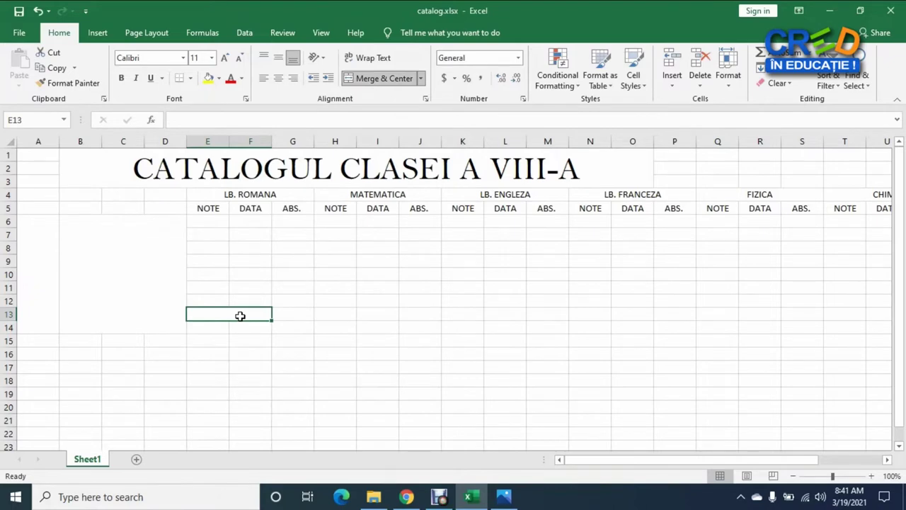
{"action": "type", "text": "TEZA"}
{"action": "left_click", "coordinate": [206, 331]}
Merge E14:F14 and enter the label MEDIA.
{"action": "left_click_drag", "start_coordinate": [200, 327], "coordinate": [244, 328]}
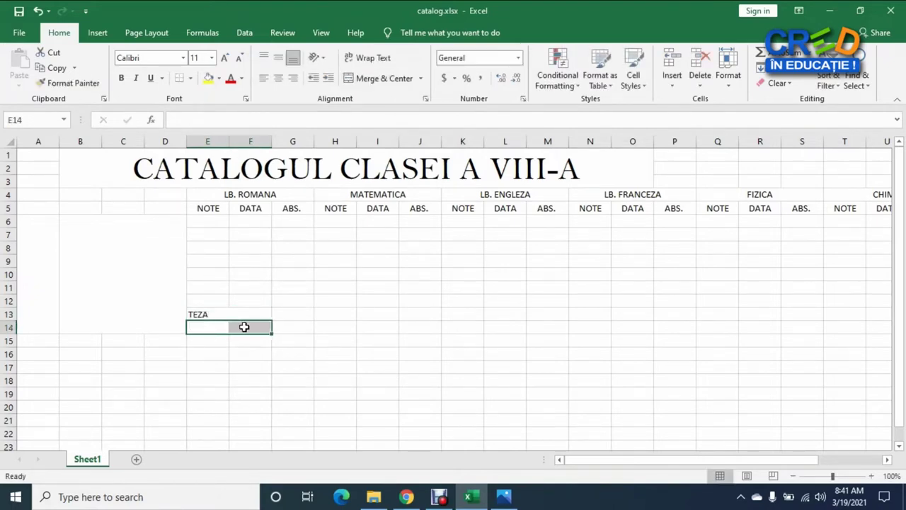
{"action": "right_click", "coordinate": [244, 327]}
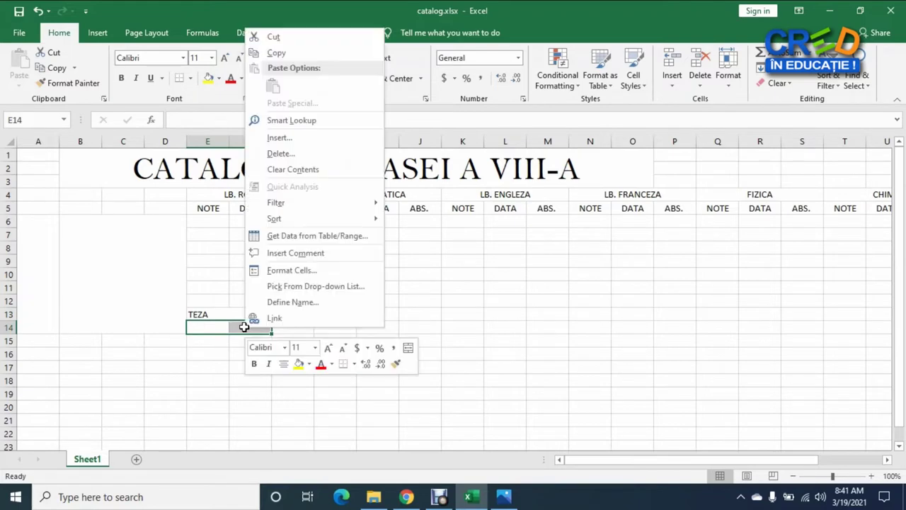
{"action": "left_click", "coordinate": [297, 270]}
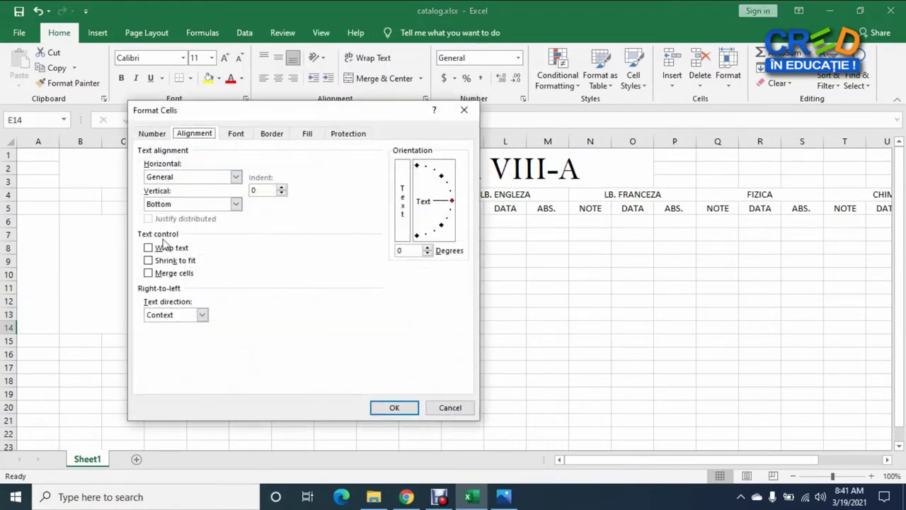
{"action": "left_click", "coordinate": [172, 275]}
{"action": "left_click", "coordinate": [378, 409]}
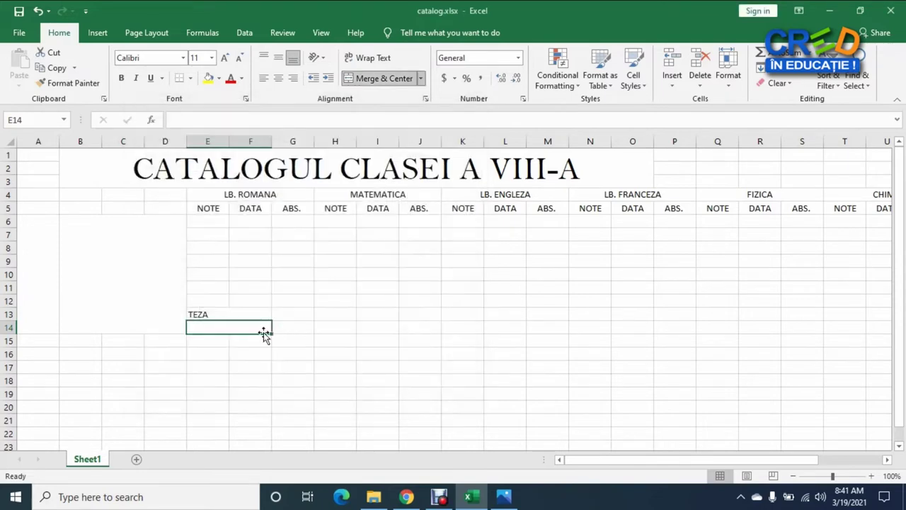
{"action": "type", "text": "MEDIA"}
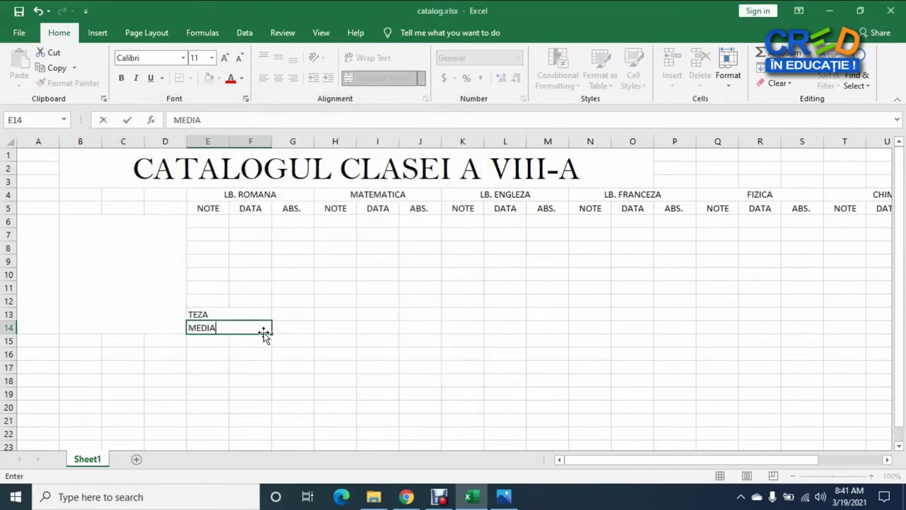
{"action": "left_click", "coordinate": [231, 358]}
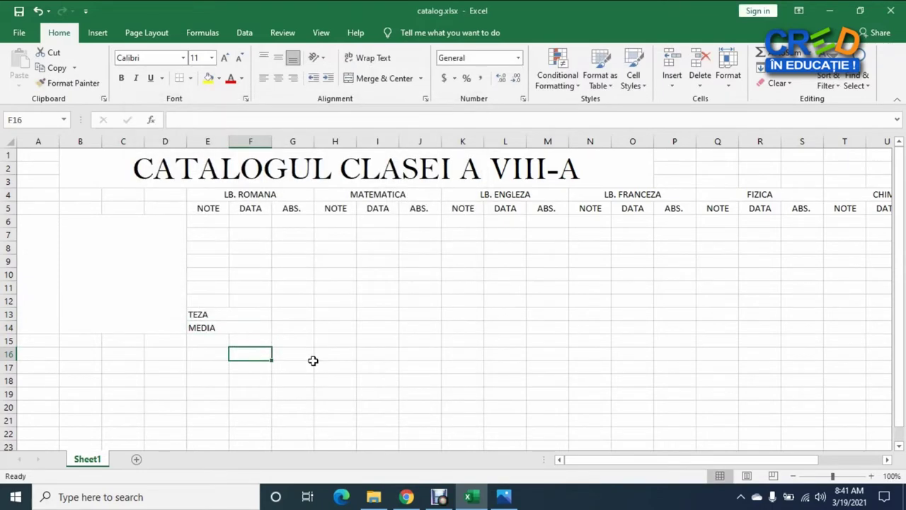
Center the TEZA and MEDIA labels both horizontally and vertically.
{"action": "left_click", "coordinate": [215, 317]}
{"action": "left_click_drag", "start_coordinate": [218, 321], "coordinate": [237, 326]}
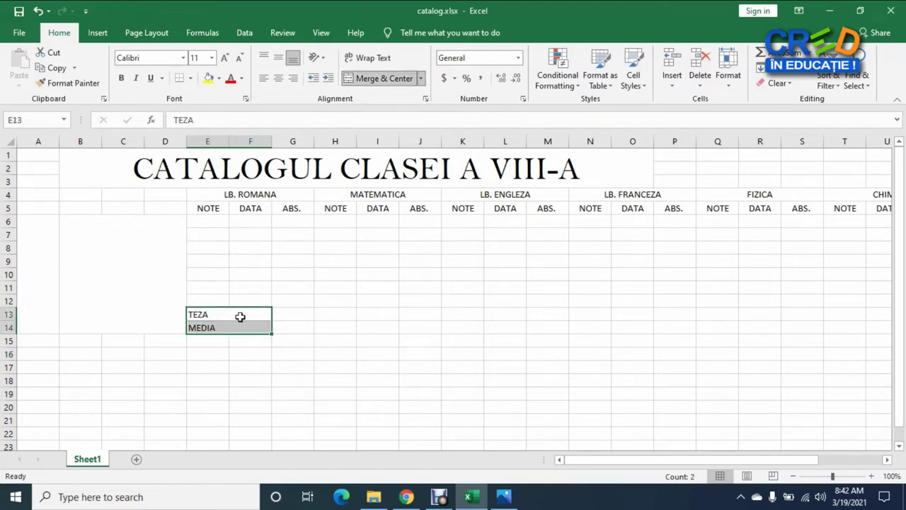
{"action": "left_click", "coordinate": [278, 78]}
{"action": "left_click", "coordinate": [283, 58]}
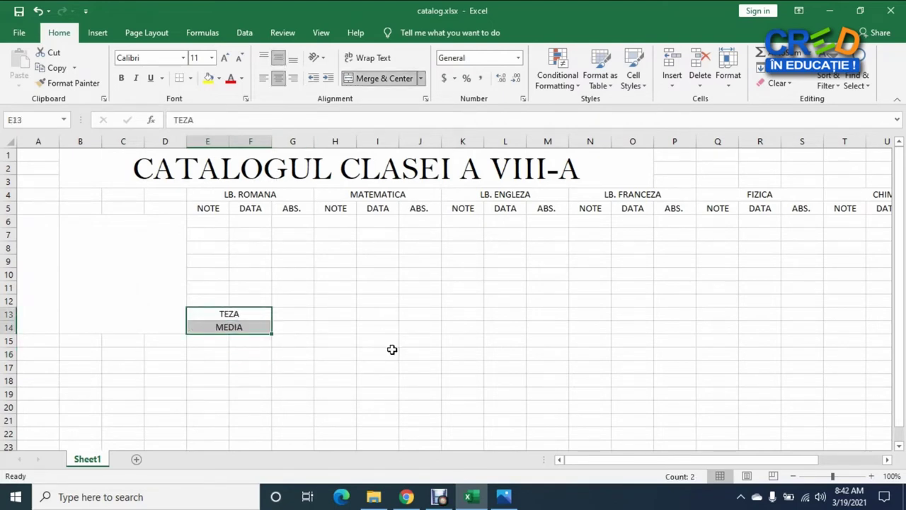
{"action": "left_click", "coordinate": [334, 340]}
{"action": "left_click_drag", "start_coordinate": [211, 313], "coordinate": [225, 326]}
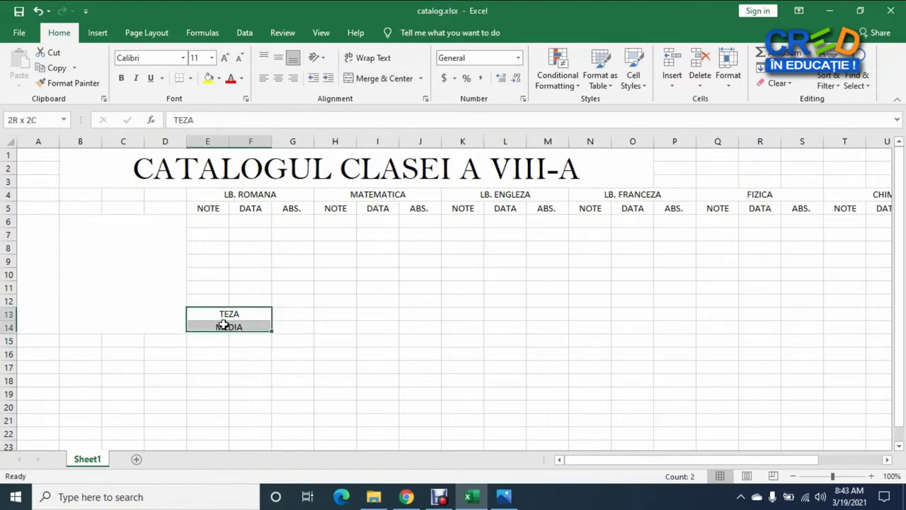
Copy the TEZA and MEDIA labels to H13 under MATEMATICA.
{"action": "key", "text": "ctrl+c"}
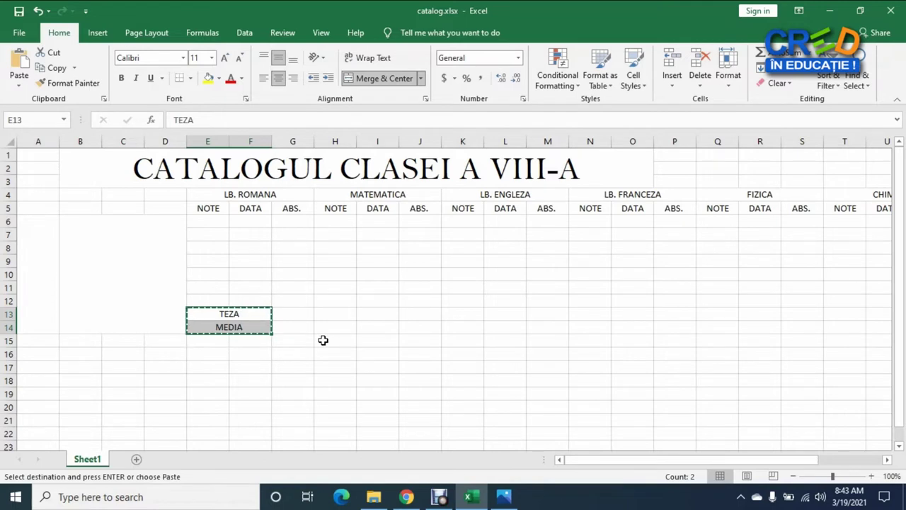
{"action": "left_click", "coordinate": [343, 313]}
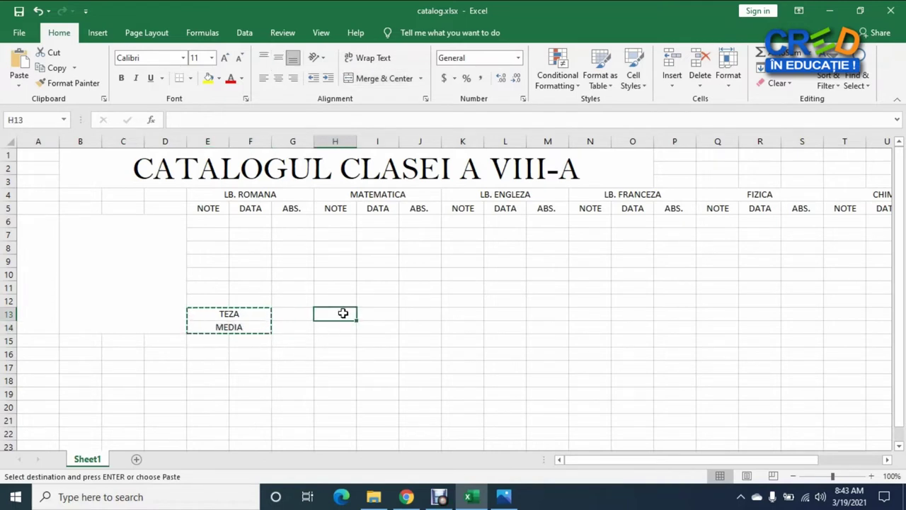
{"action": "key", "text": "ctrl+v"}
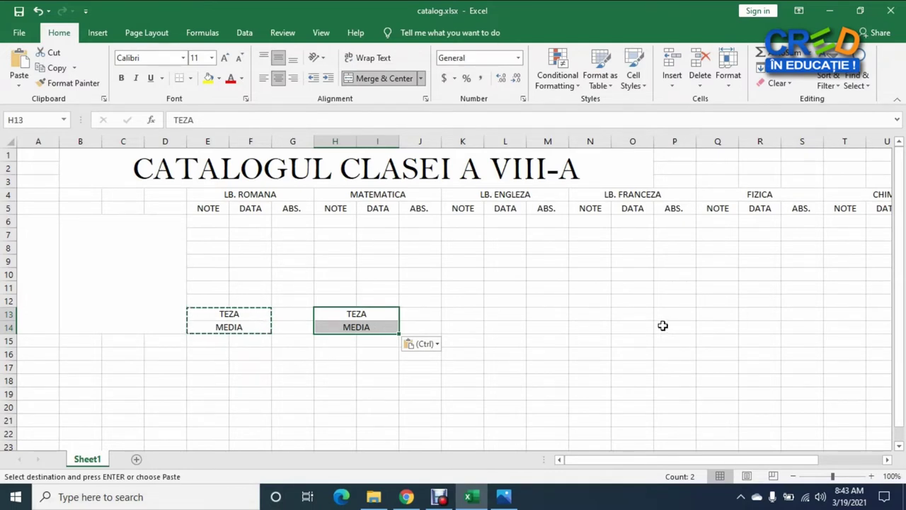
{"action": "key", "text": "Escape"}
{"action": "key", "text": "Down"}
{"action": "key", "text": "Down"}
{"action": "key", "text": "Down"}
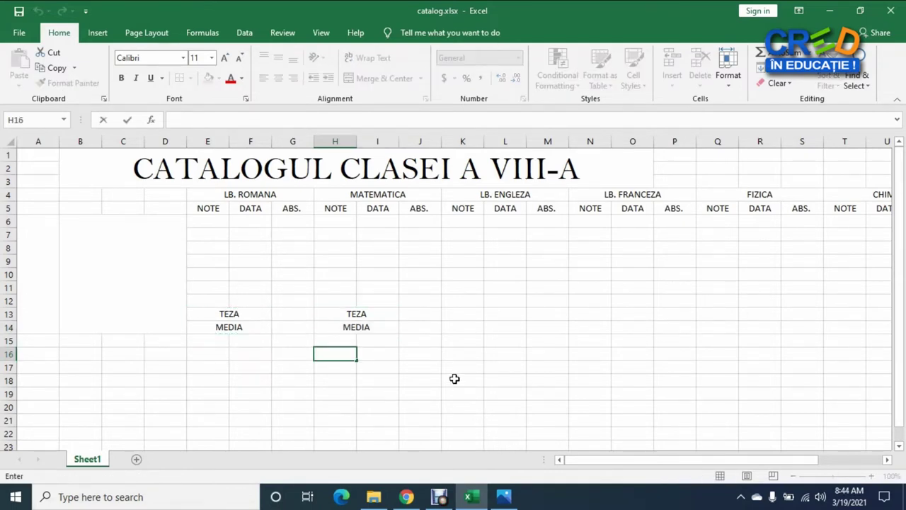
Paste the MEDIA label into K14, N14 and Q14 under LB. ENGLEZA, LB. FRANCEZA and FIZICA.
{"action": "left_click", "coordinate": [354, 327]}
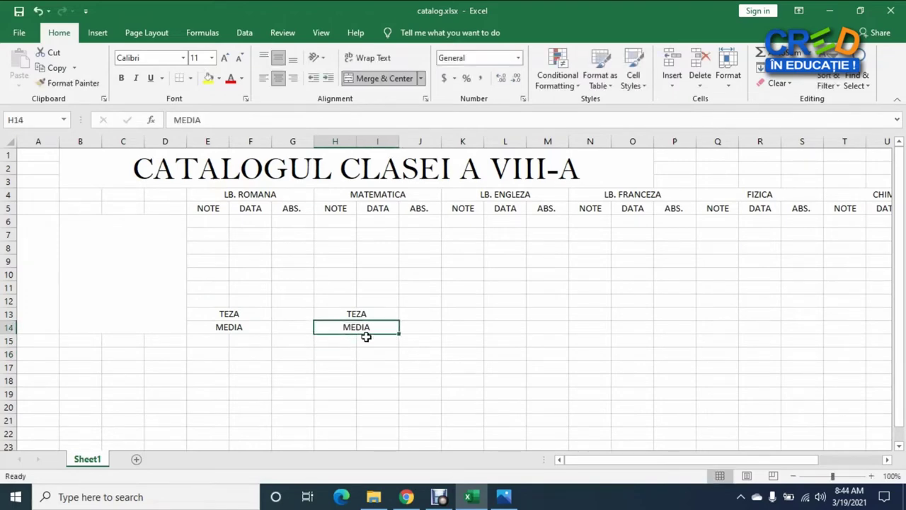
{"action": "key", "text": "ctrl+c"}
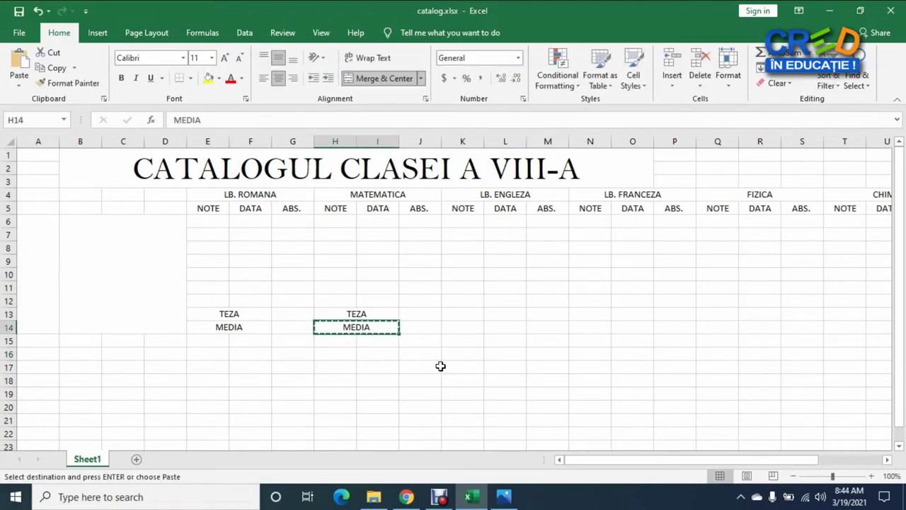
{"action": "left_click", "coordinate": [463, 326]}
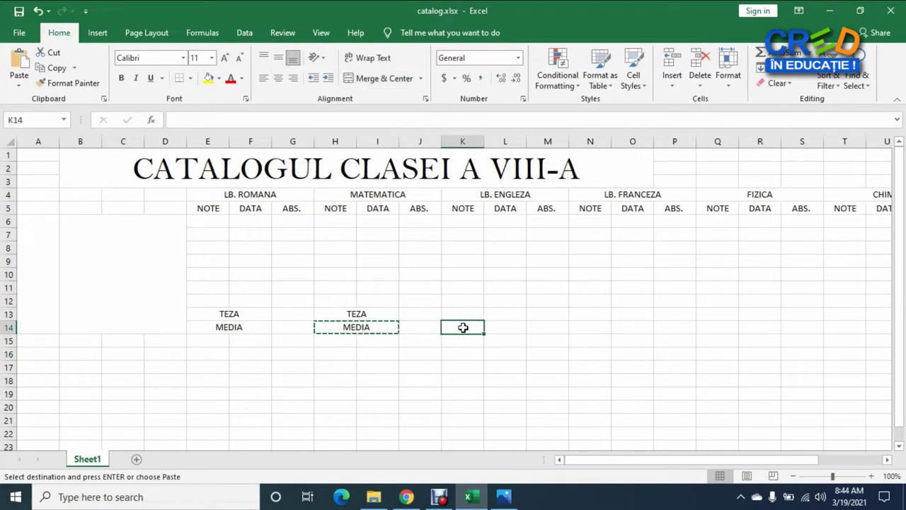
{"action": "key", "text": "ctrl+v"}
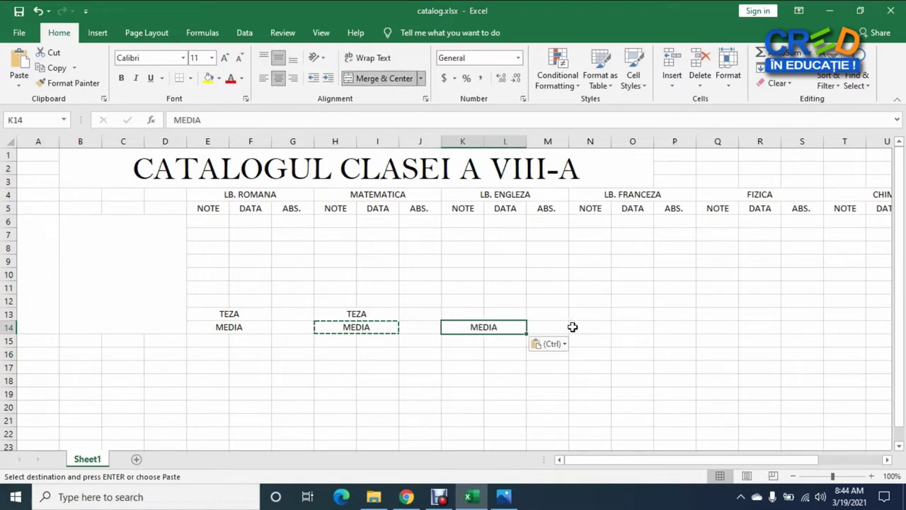
{"action": "left_click", "coordinate": [579, 327]}
{"action": "key", "text": "ctrl+v"}
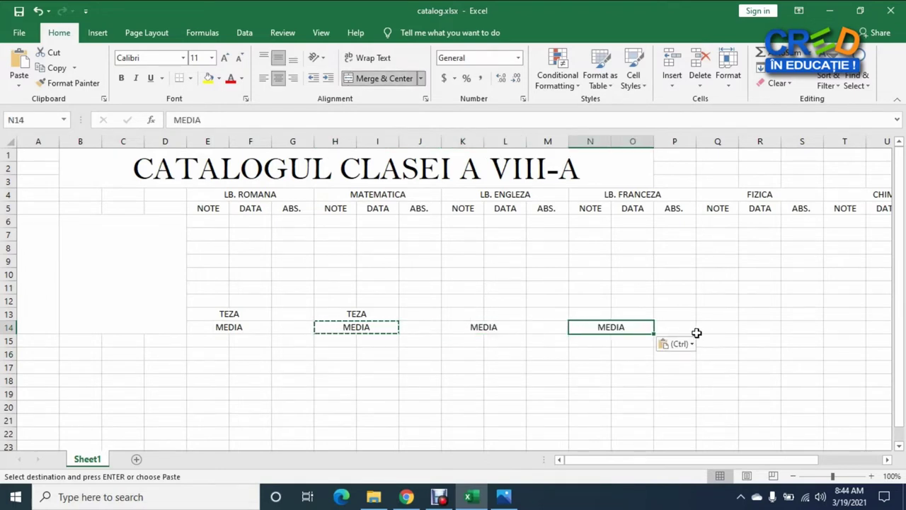
{"action": "left_click", "coordinate": [715, 329]}
{"action": "key", "text": "ctrl+v"}
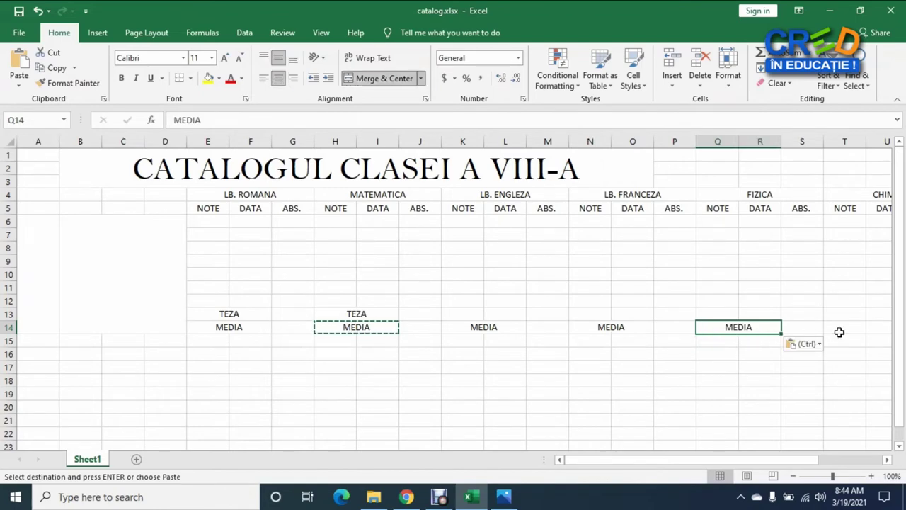
Paste MEDIA into T14 and the row-14 cell under INFORMATICA.
{"action": "left_click", "coordinate": [845, 329]}
{"action": "key", "text": "ctrl+v"}
{"action": "left_click_drag", "start_coordinate": [577, 459], "coordinate": [641, 458]}
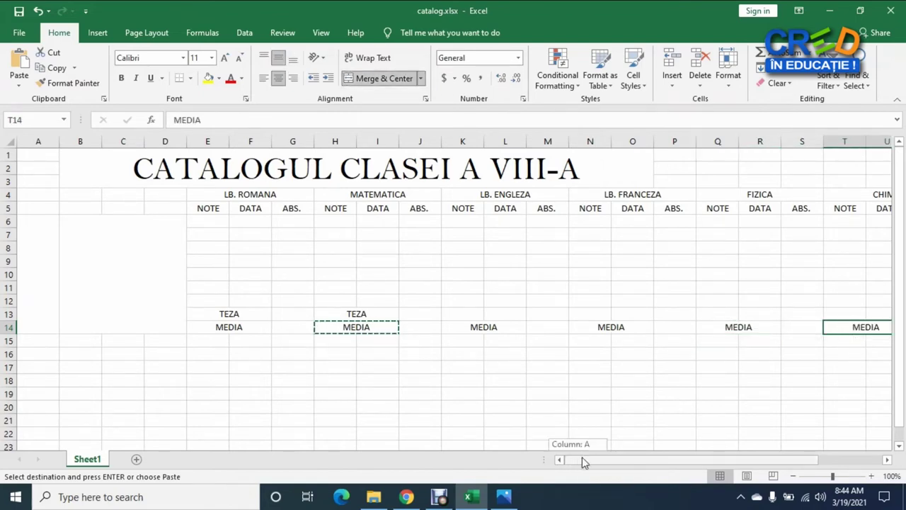
{"action": "left_click", "coordinate": [762, 327]}
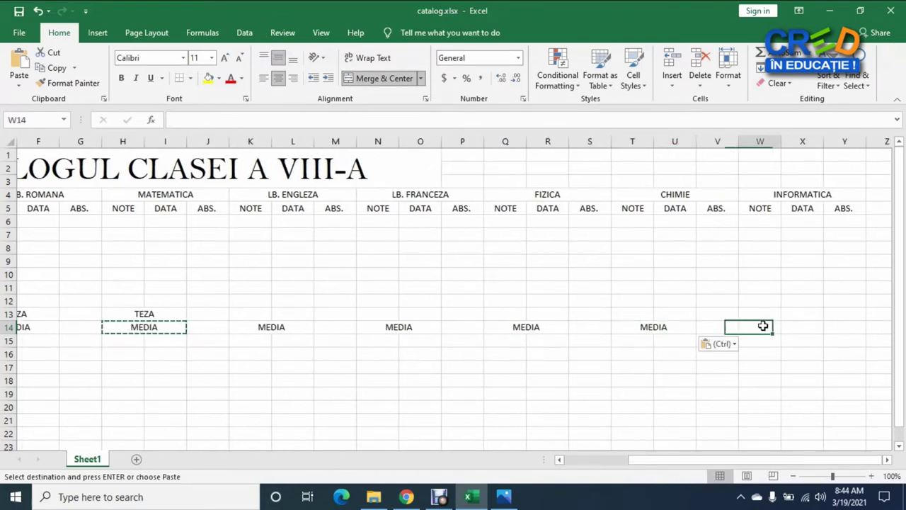
{"action": "key", "text": "ctrl+v"}
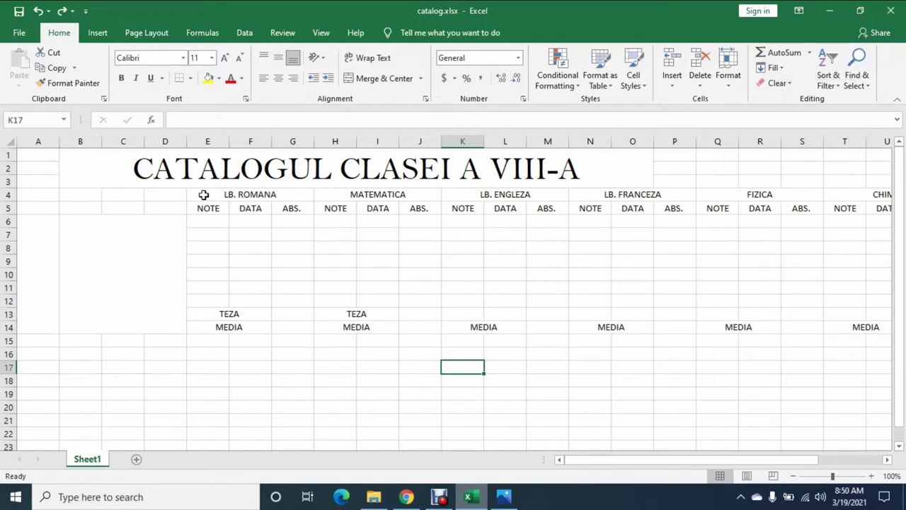
Give the row-4 subject headers a thick outline and thick dividers between subjects.
{"action": "left_click_drag", "start_coordinate": [203, 195], "coordinate": [777, 195]}
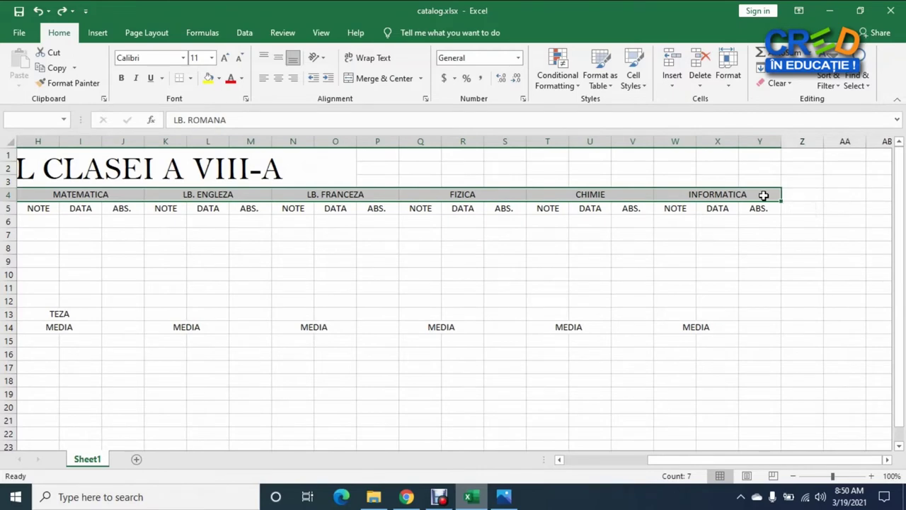
{"action": "right_click", "coordinate": [591, 191]}
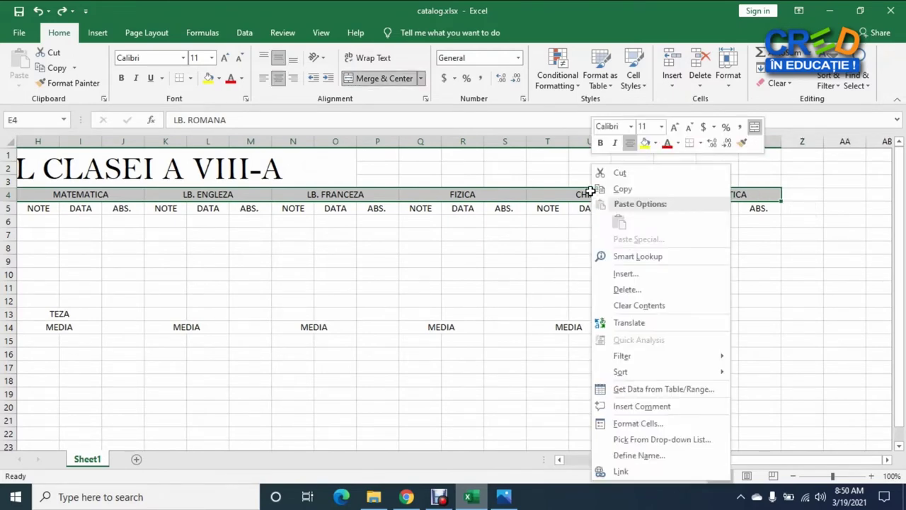
{"action": "left_click", "coordinate": [646, 425]}
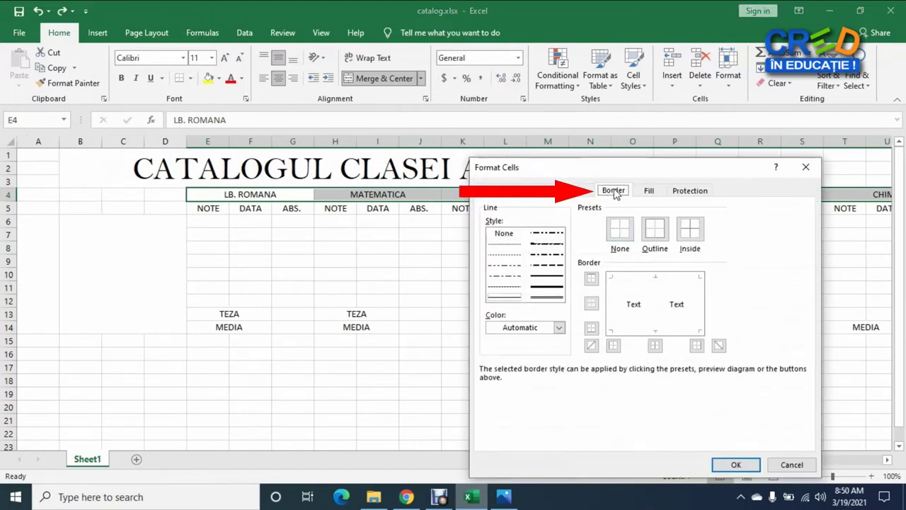
{"action": "left_click", "coordinate": [547, 288]}
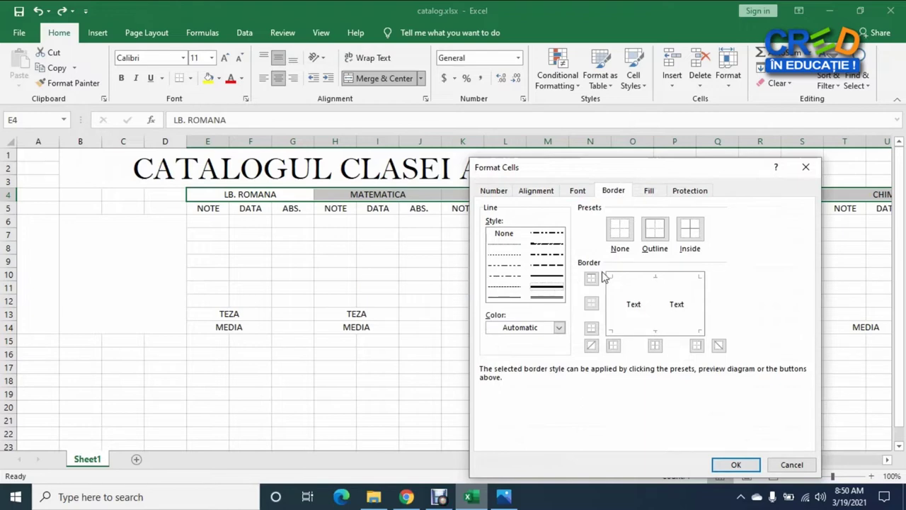
{"action": "left_click", "coordinate": [659, 237]}
{"action": "left_click", "coordinate": [697, 239]}
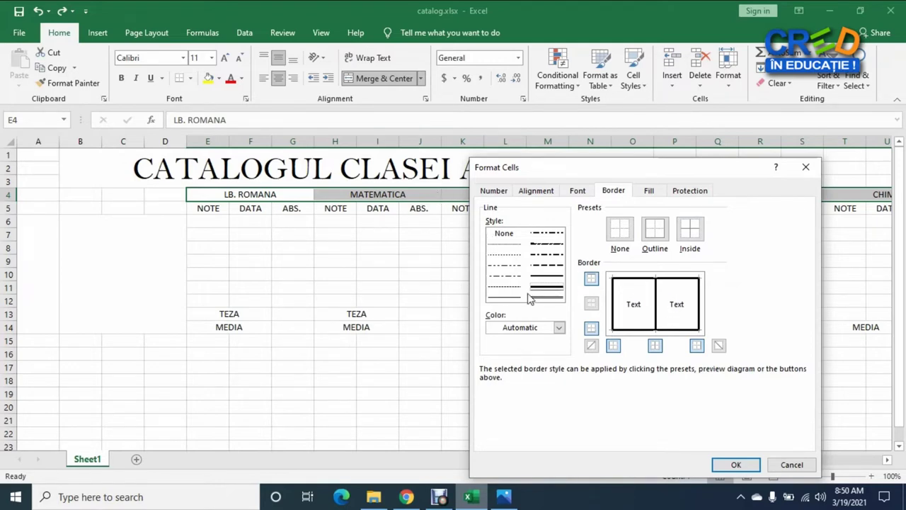
{"action": "left_click", "coordinate": [737, 465]}
{"action": "left_click", "coordinate": [407, 264]}
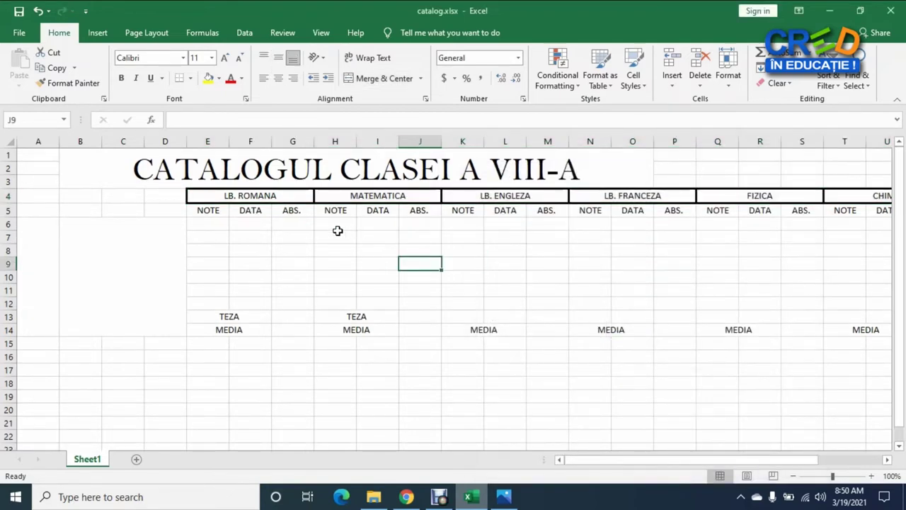
{"action": "mouse_move", "coordinate": [651, 460]}
{"action": "left_mouse_down"}
{"action": "mouse_move", "coordinate": [741, 464]}
{"action": "mouse_move", "coordinate": [647, 464]}
{"action": "left_mouse_up"}
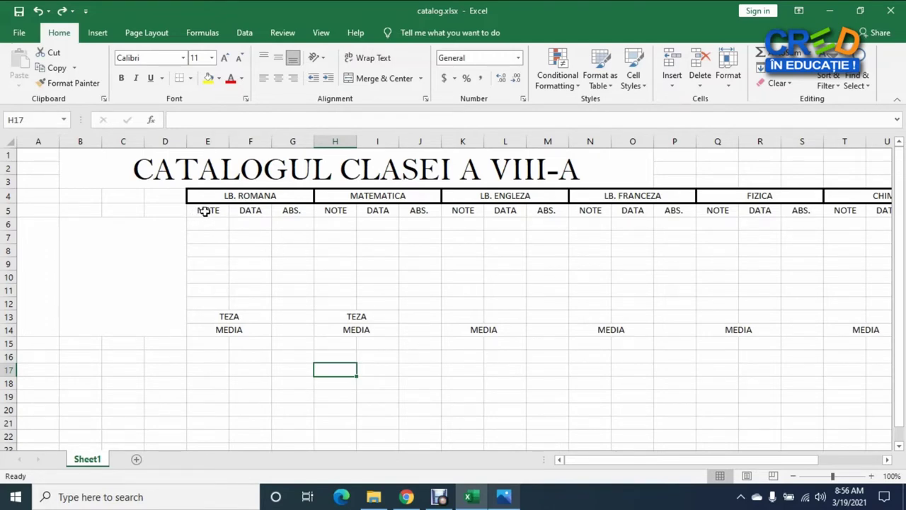
Border the LB. ROMANA block E5:G14 with inner grid lines and a thickest-line outline.
{"action": "left_click", "coordinate": [204, 211]}
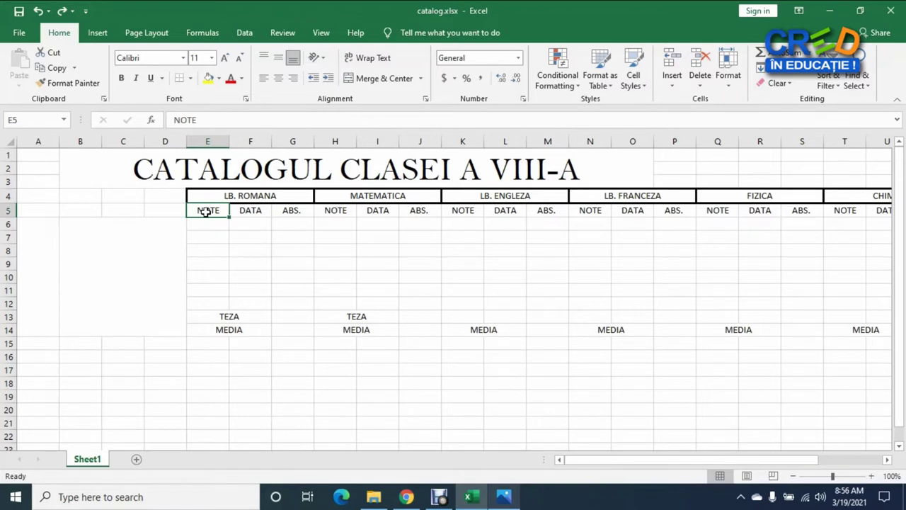
{"action": "left_click_drag", "start_coordinate": [205, 212], "coordinate": [292, 328]}
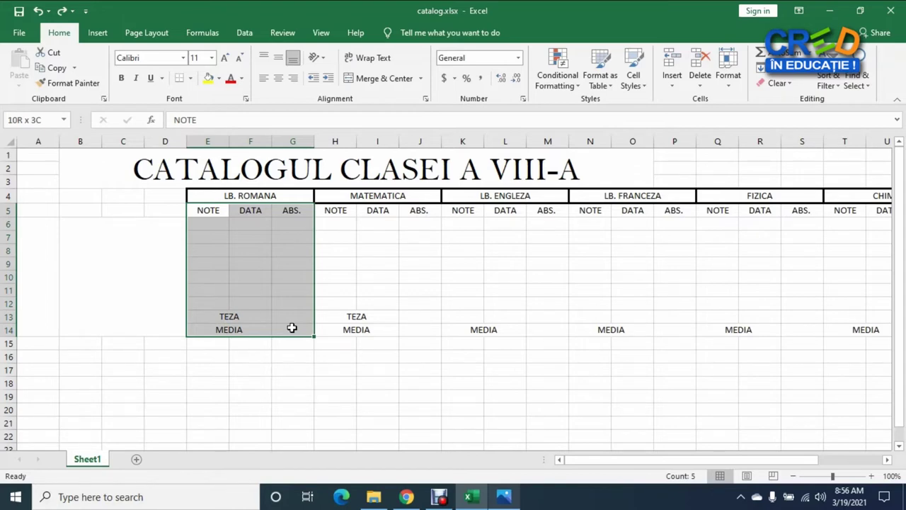
{"action": "right_click", "coordinate": [262, 248]}
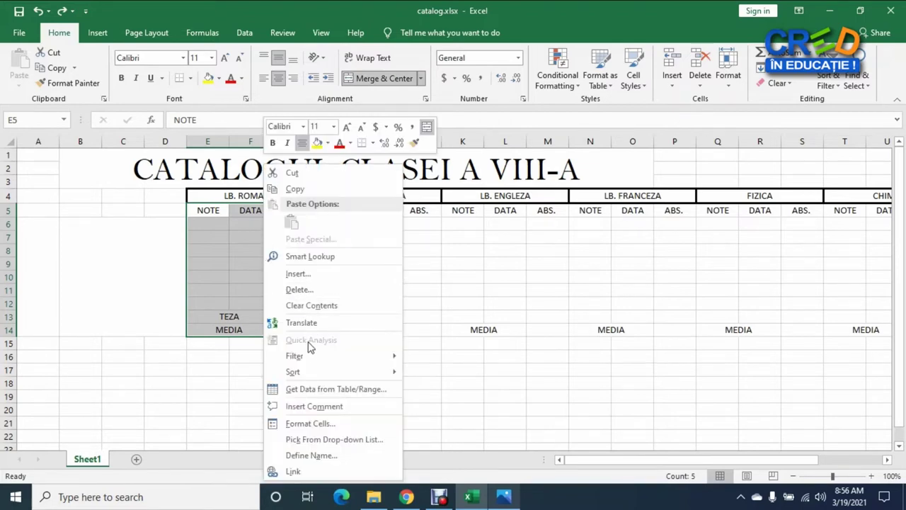
{"action": "left_click", "coordinate": [328, 423]}
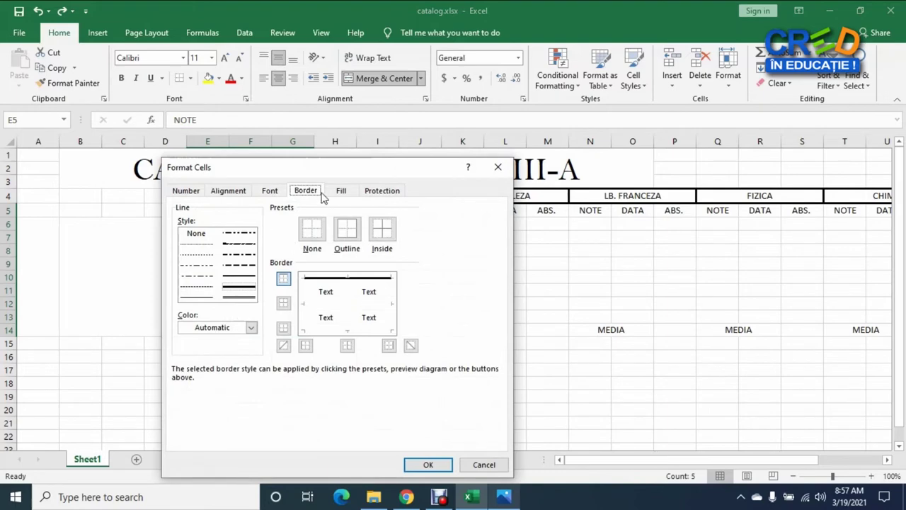
{"action": "left_click", "coordinate": [241, 276]}
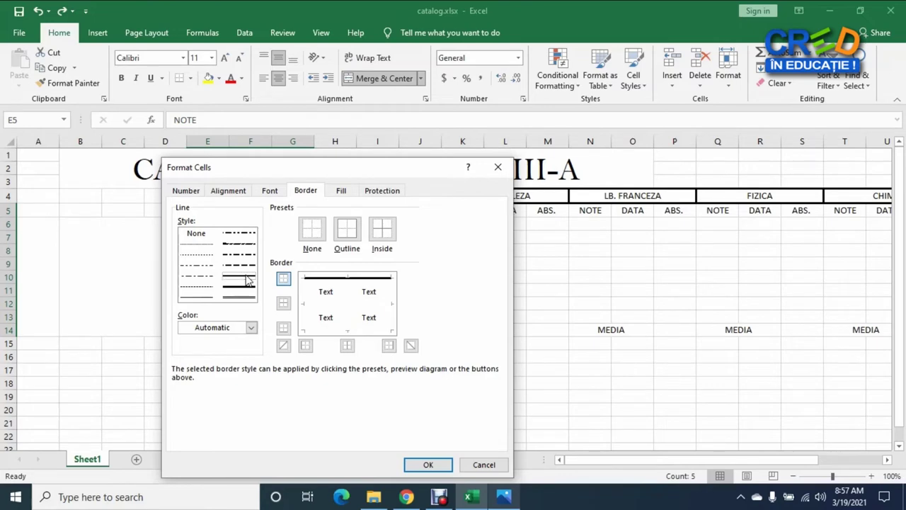
{"action": "left_click", "coordinate": [383, 228]}
{"action": "left_click", "coordinate": [243, 294]}
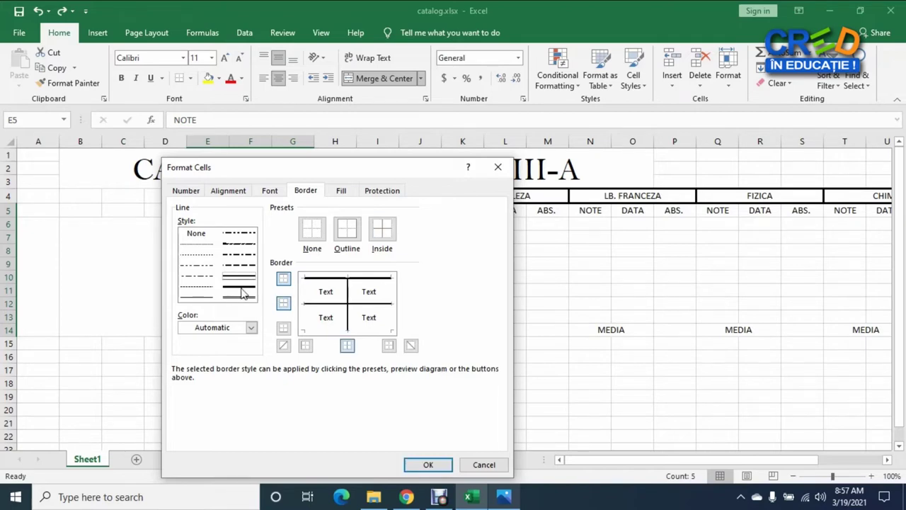
{"action": "left_click", "coordinate": [242, 290]}
{"action": "left_click", "coordinate": [352, 234]}
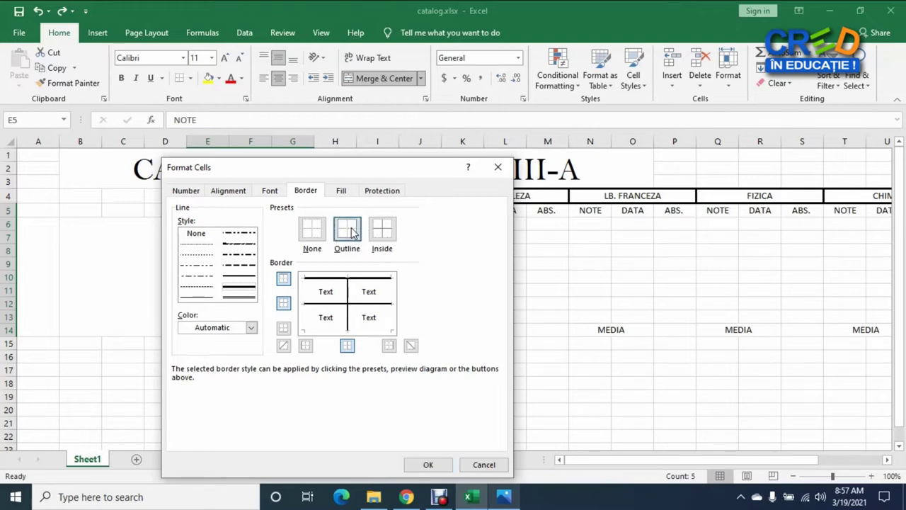
{"action": "left_click", "coordinate": [429, 465]}
{"action": "left_click", "coordinate": [246, 373]}
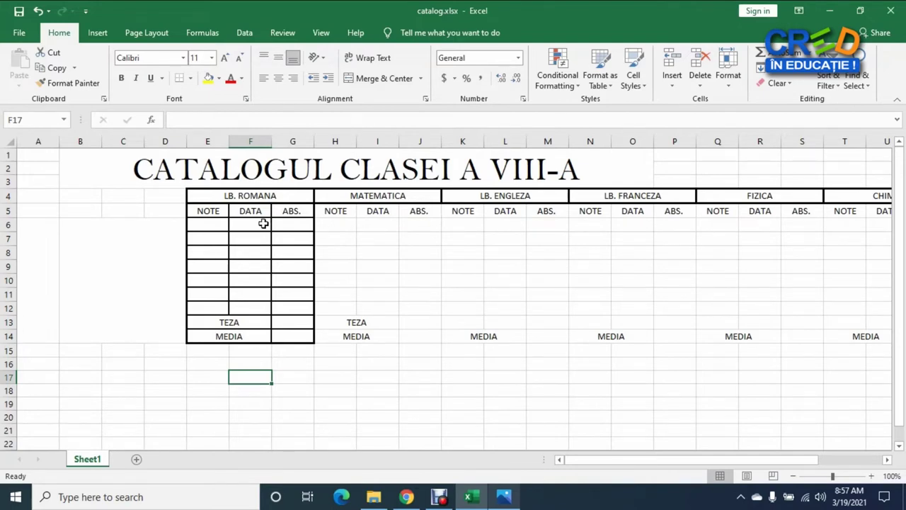
Copy the bordered E5:G14 block and paste it at H5 under MATEMATICA.
{"action": "mouse_move", "coordinate": [200, 211]}
{"action": "left_mouse_down"}
{"action": "mouse_move", "coordinate": [281, 319]}
{"action": "mouse_move", "coordinate": [281, 336]}
{"action": "left_mouse_up"}
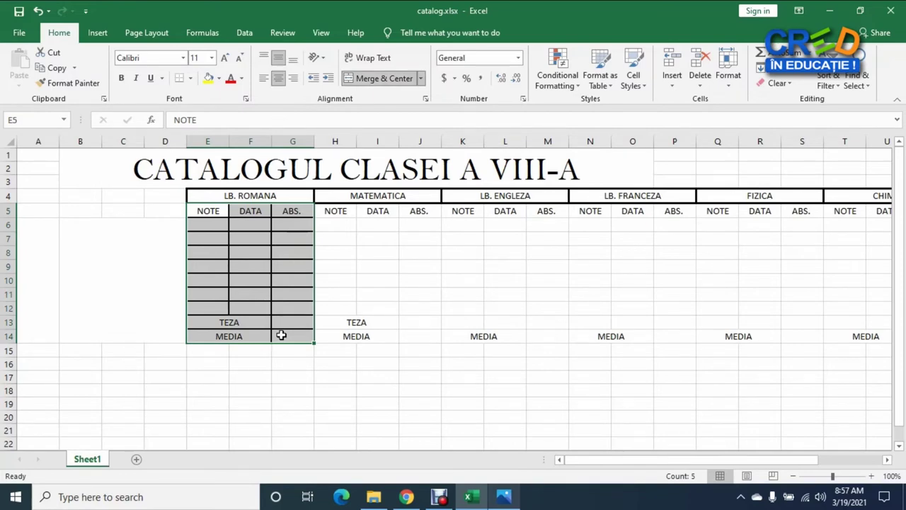
{"action": "key", "text": "ctrl+c"}
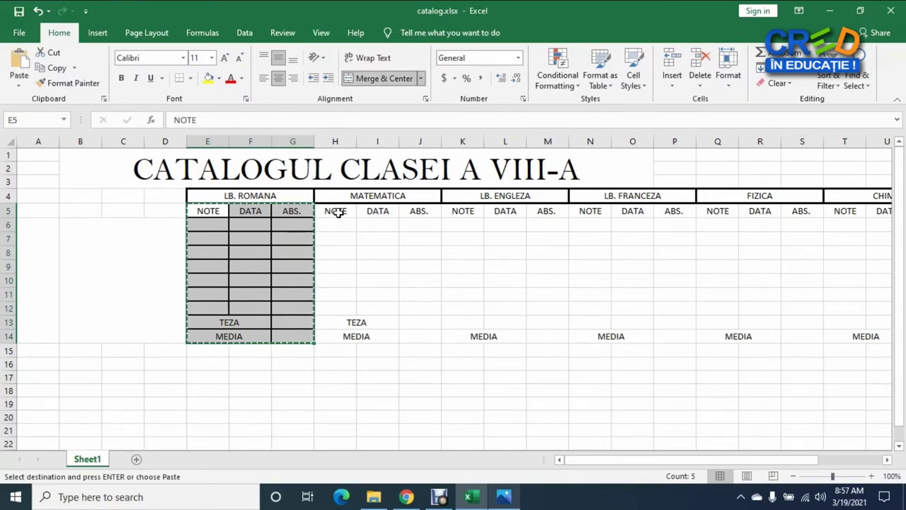
{"action": "left_click", "coordinate": [337, 214]}
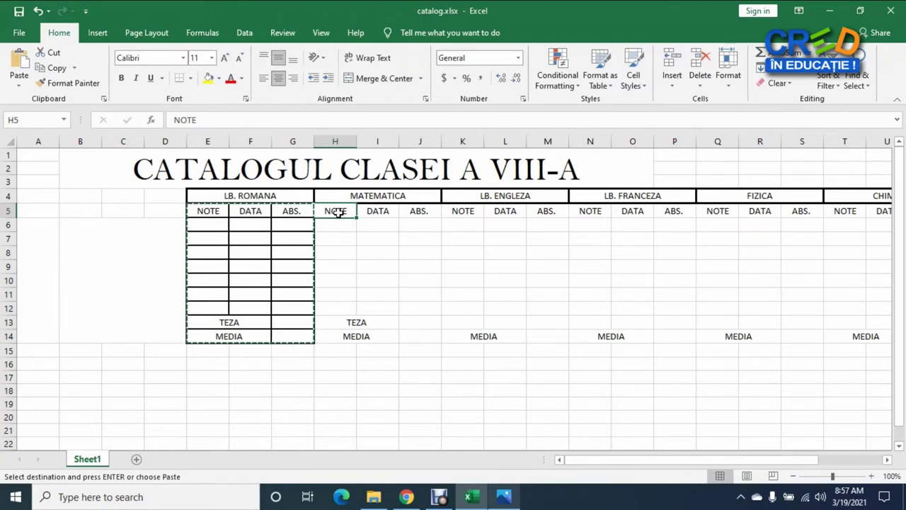
{"action": "key", "text": "ctrl+v"}
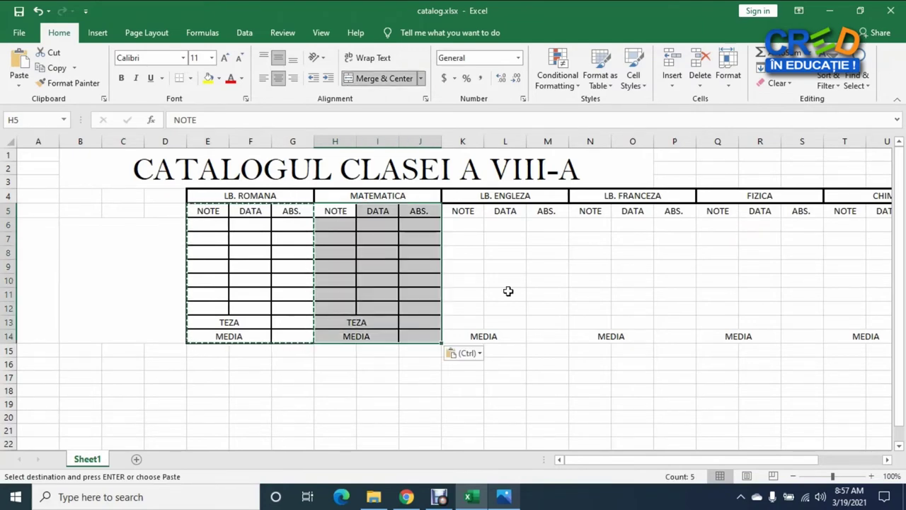
{"action": "left_click", "coordinate": [493, 281]}
{"action": "left_click", "coordinate": [348, 380]}
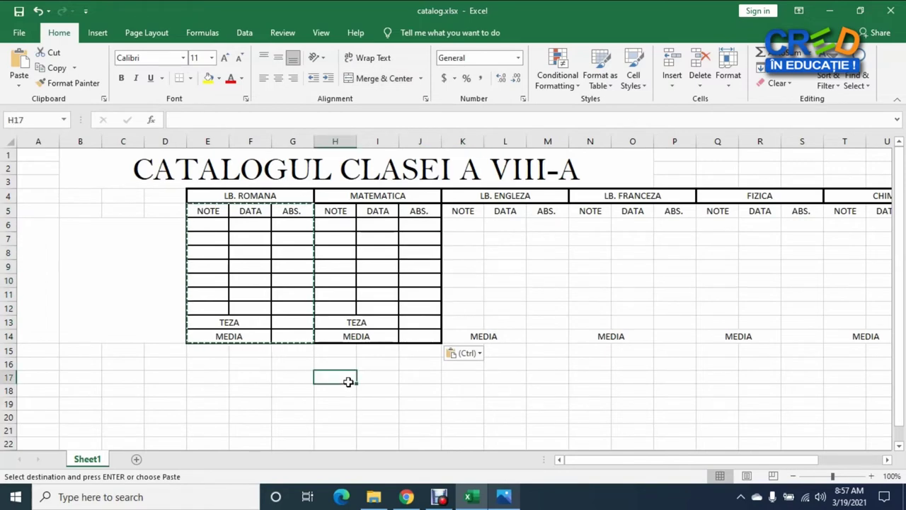
{"action": "double_click", "coordinate": [280, 366]}
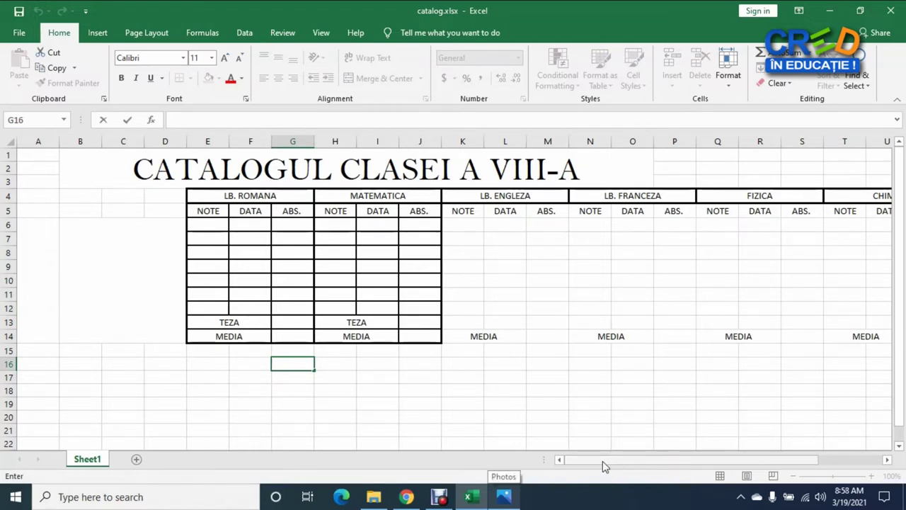
{"action": "left_click_drag", "start_coordinate": [602, 461], "coordinate": [665, 461]}
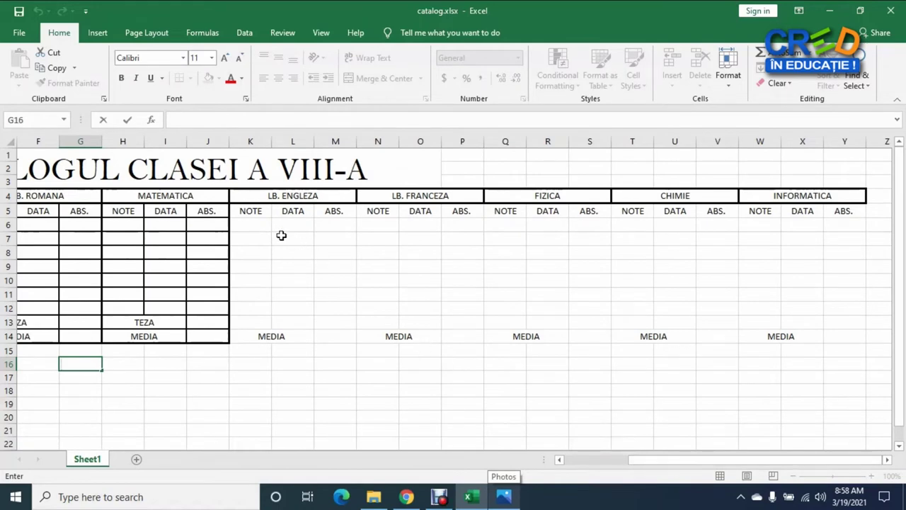
{"action": "mouse_move", "coordinate": [249, 213]}
{"action": "left_mouse_down"}
{"action": "mouse_move", "coordinate": [306, 294]}
{"action": "mouse_move", "coordinate": [316, 335]}
{"action": "left_mouse_up"}
Give the LB. ENGLEZA block K5:M14 inner border lines and a thick outline.
{"action": "right_click", "coordinate": [292, 264]}
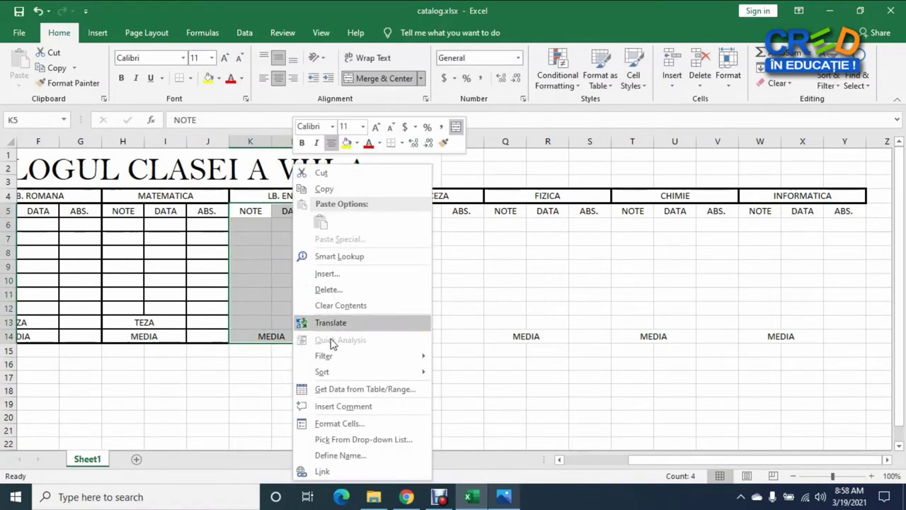
{"action": "left_click", "coordinate": [339, 423]}
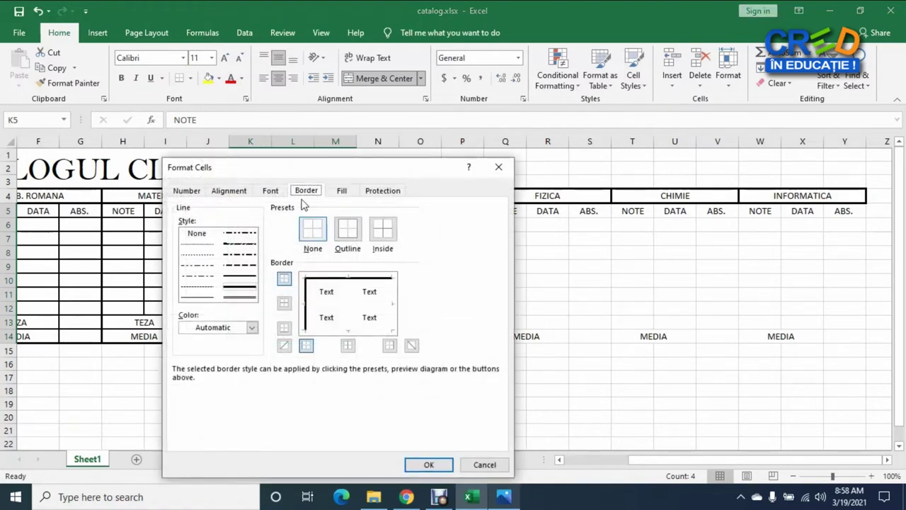
{"action": "left_click", "coordinate": [381, 239]}
{"action": "left_click", "coordinate": [248, 289]}
{"action": "left_click", "coordinate": [347, 230]}
{"action": "left_click", "coordinate": [436, 464]}
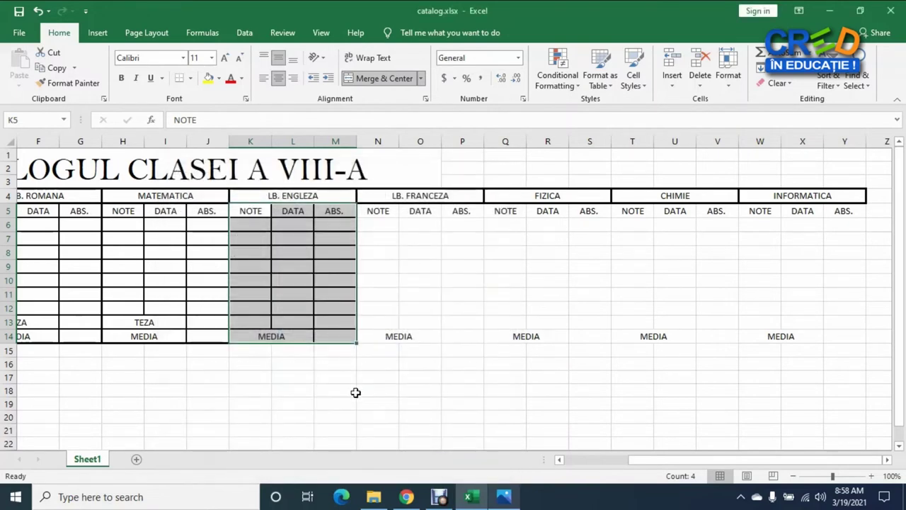
{"action": "key", "text": "ctrl+c"}
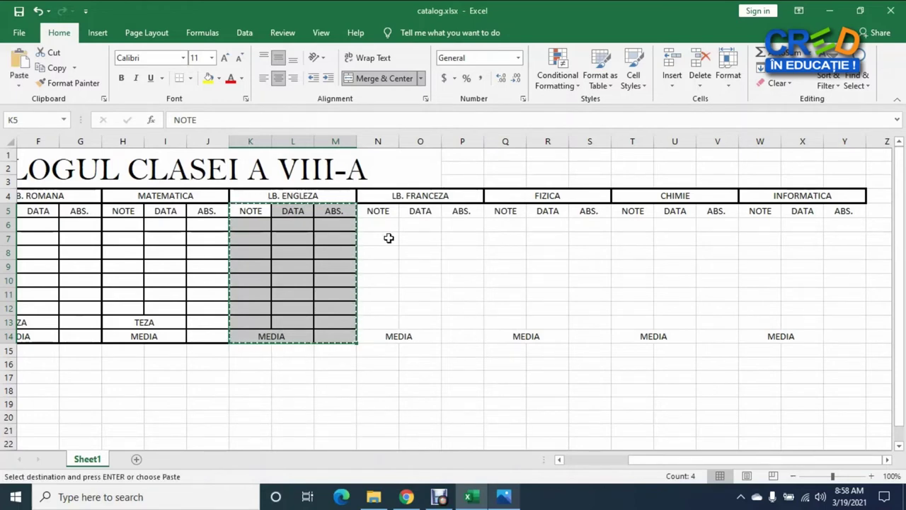
Paste the bordered block at N5, Q5, T5 and W5 for LB. FRANCEZA, FIZICA, CHIMIE, INFORMATICA.
{"action": "left_click", "coordinate": [380, 214]}
{"action": "key", "text": "ctrl+v"}
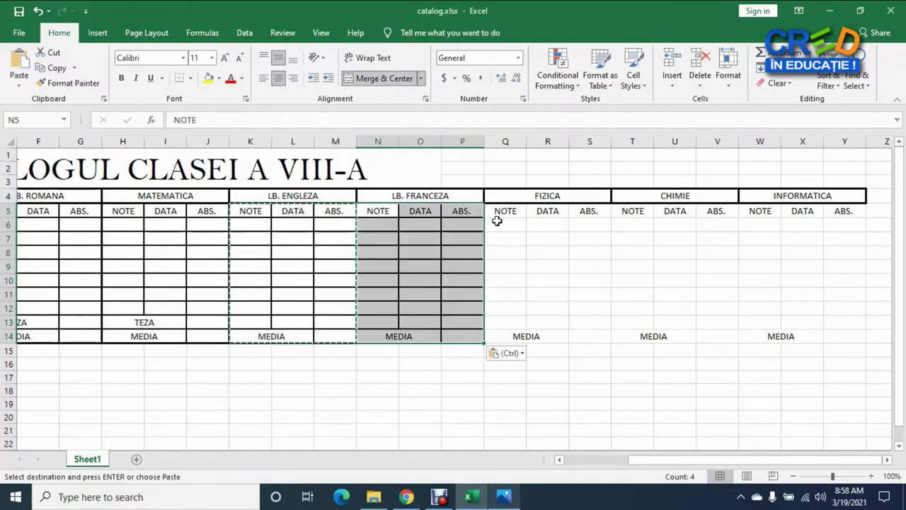
{"action": "left_click", "coordinate": [504, 207]}
{"action": "key", "text": "ctrl+v"}
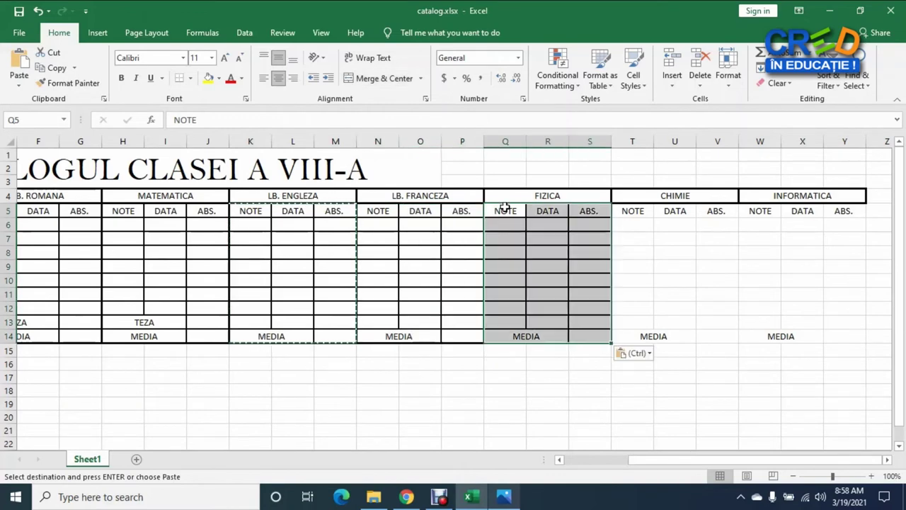
{"action": "left_click", "coordinate": [638, 210]}
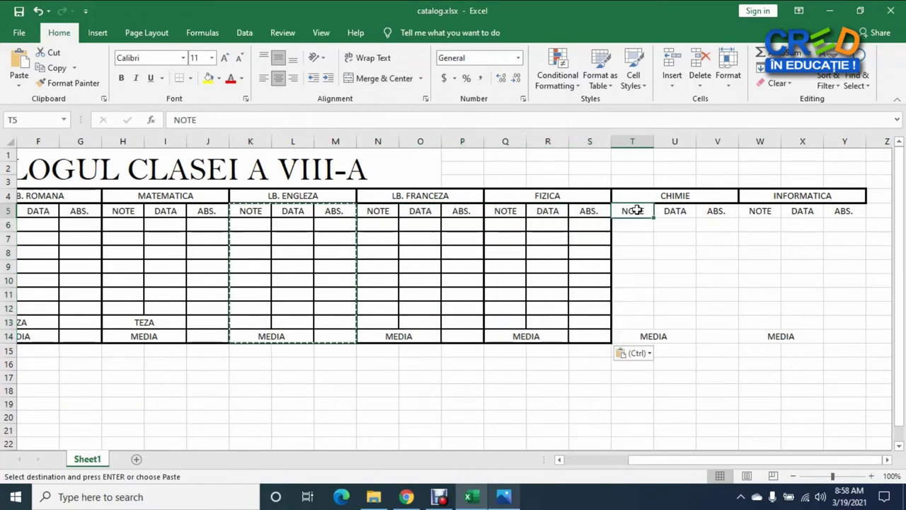
{"action": "key", "text": "ctrl+v"}
{"action": "left_click", "coordinate": [759, 211]}
{"action": "key", "text": "ctrl+v"}
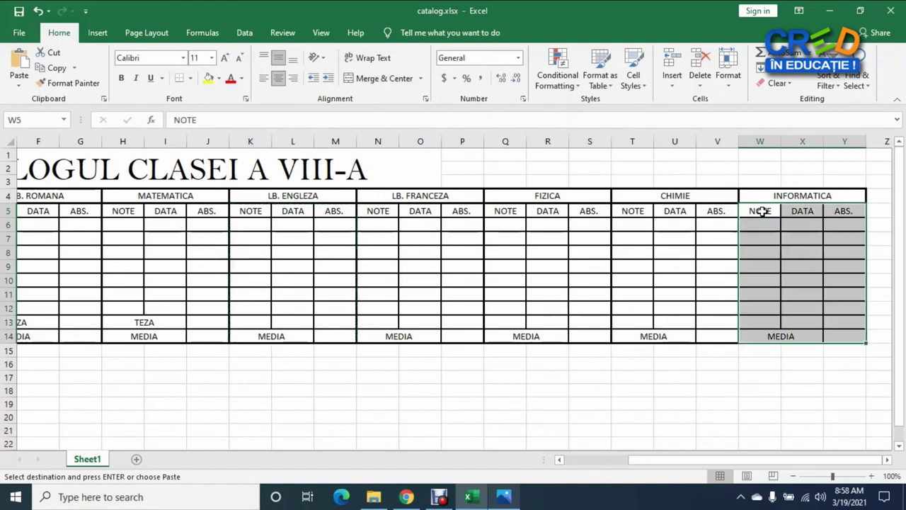
{"action": "left_click_drag", "start_coordinate": [680, 461], "coordinate": [603, 460]}
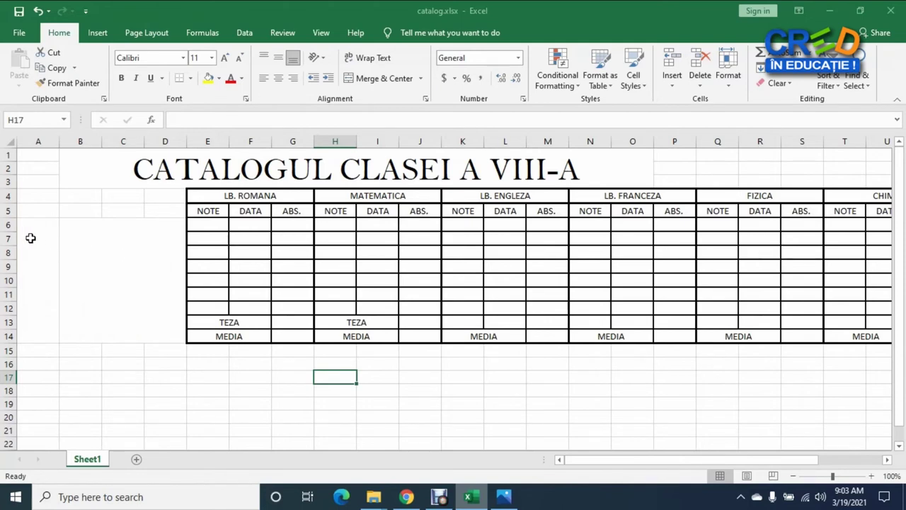
Frame A6:D14 with a thick outline and an inner dividing line after column A.
{"action": "left_click_drag", "start_coordinate": [31, 238], "coordinate": [96, 246]}
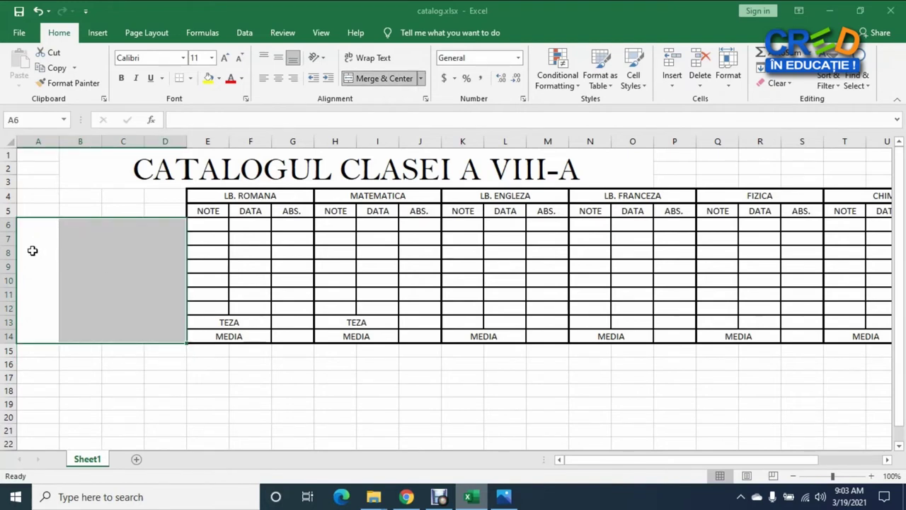
{"action": "right_click", "coordinate": [115, 262]}
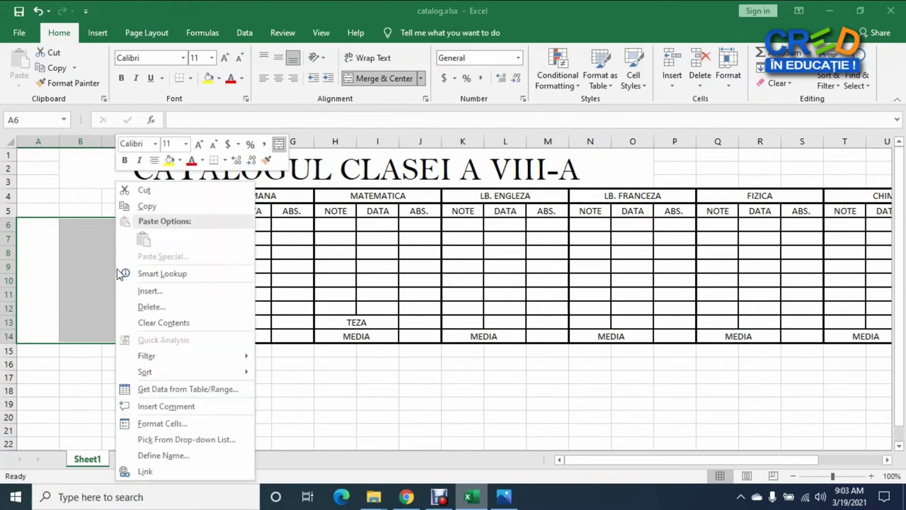
{"action": "left_click", "coordinate": [170, 423]}
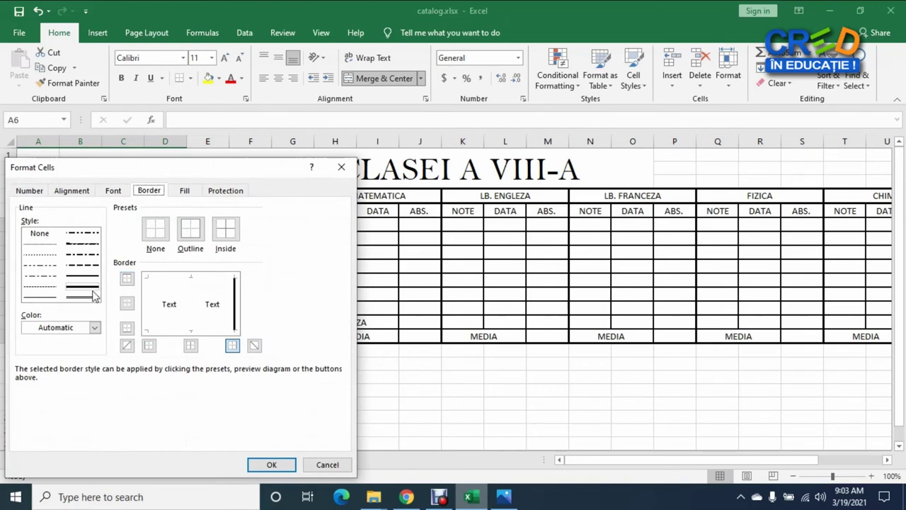
{"action": "left_click", "coordinate": [225, 228]}
{"action": "left_click", "coordinate": [189, 230]}
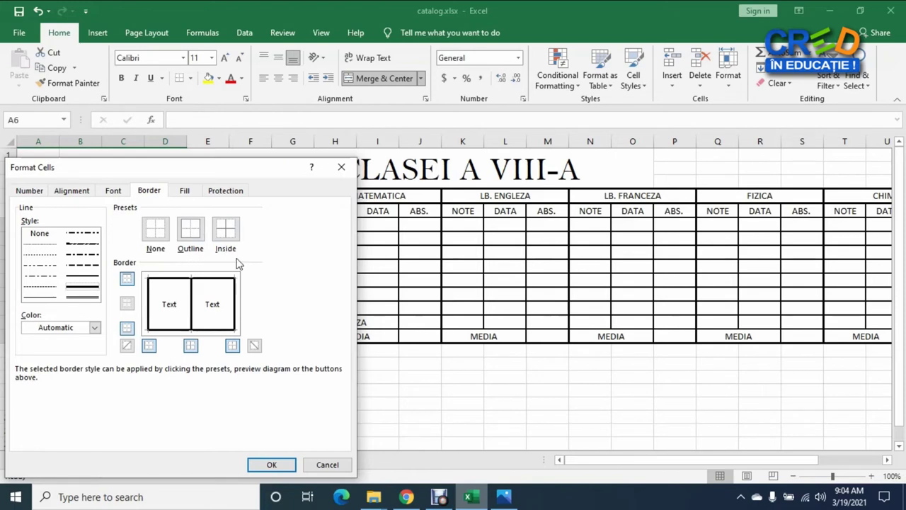
{"action": "left_click", "coordinate": [272, 464]}
{"action": "left_click", "coordinate": [165, 388]}
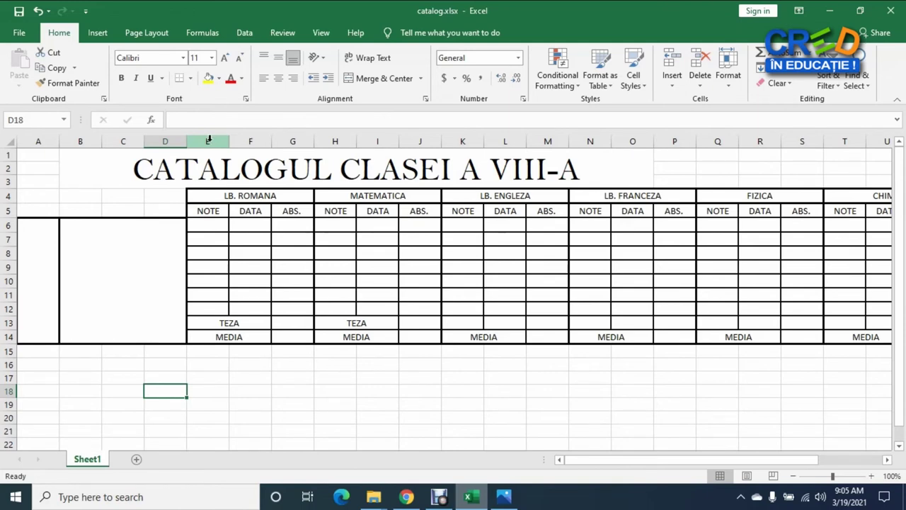
Set columns E, H, K, N, Q, T and W to a column width of 5.
{"action": "left_click", "coordinate": [209, 139]}
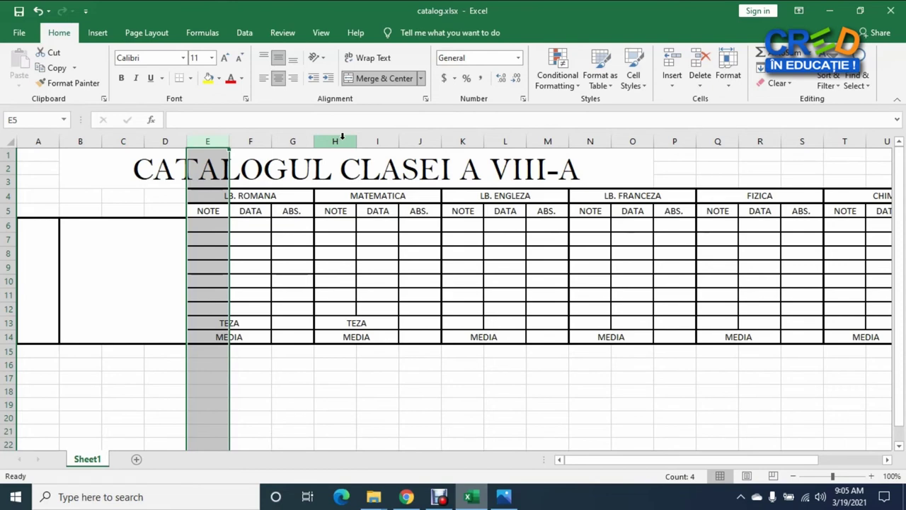
{"action": "left_click", "coordinate": [341, 136], "text": "ctrl"}
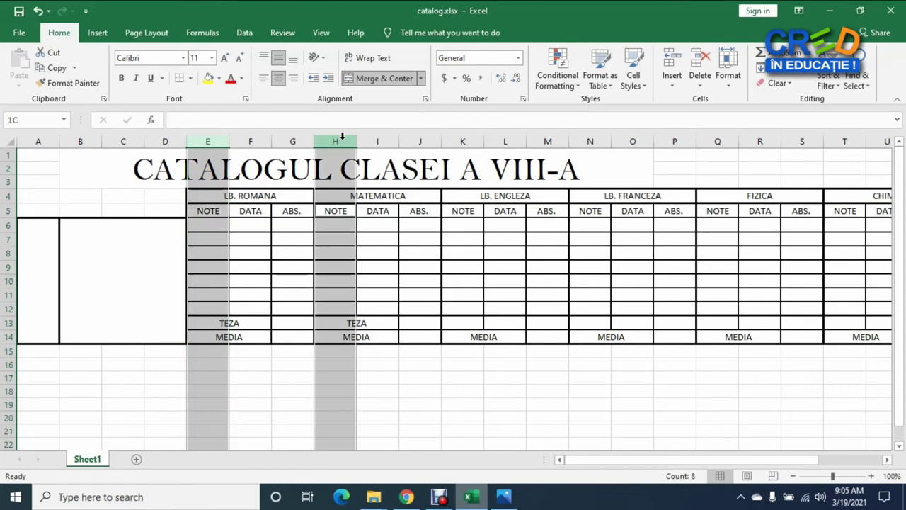
{"action": "left_click", "coordinate": [473, 142], "text": "ctrl"}
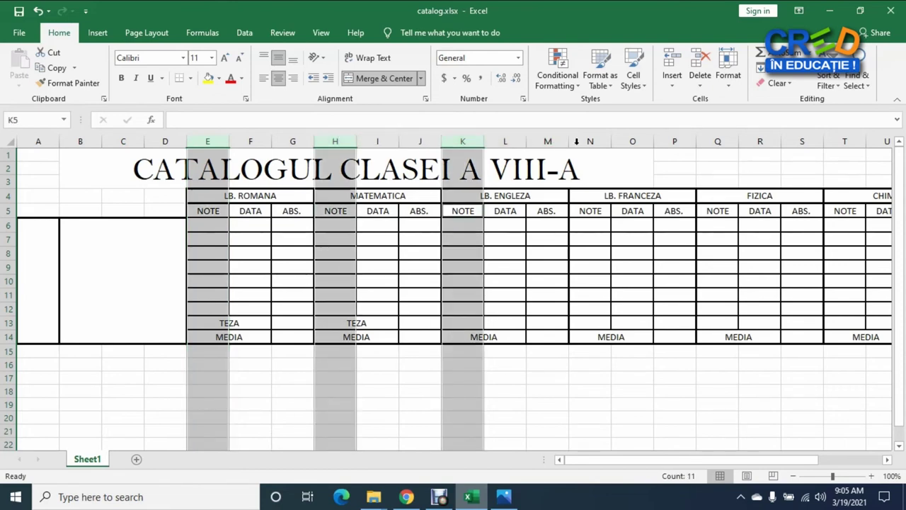
{"action": "left_click", "coordinate": [599, 141], "text": "ctrl"}
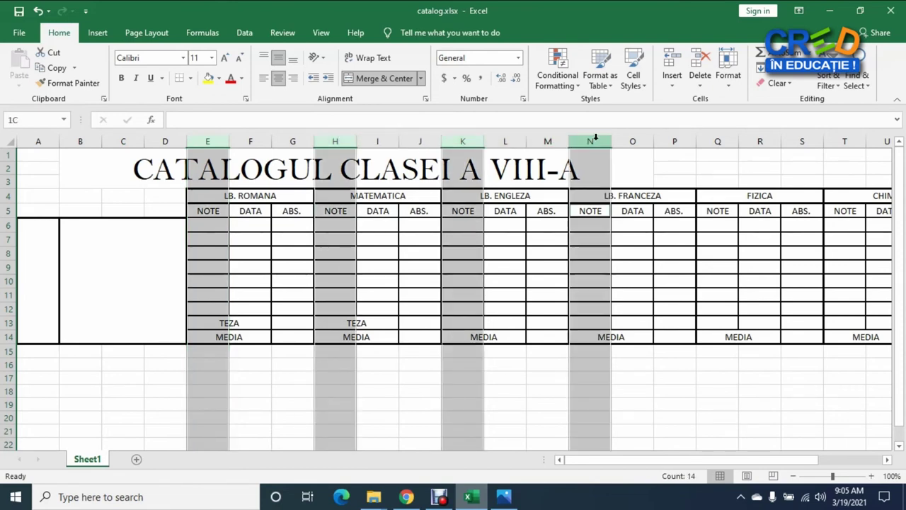
{"action": "left_click", "coordinate": [722, 139], "text": "ctrl"}
{"action": "left_click", "coordinate": [848, 141], "text": "ctrl"}
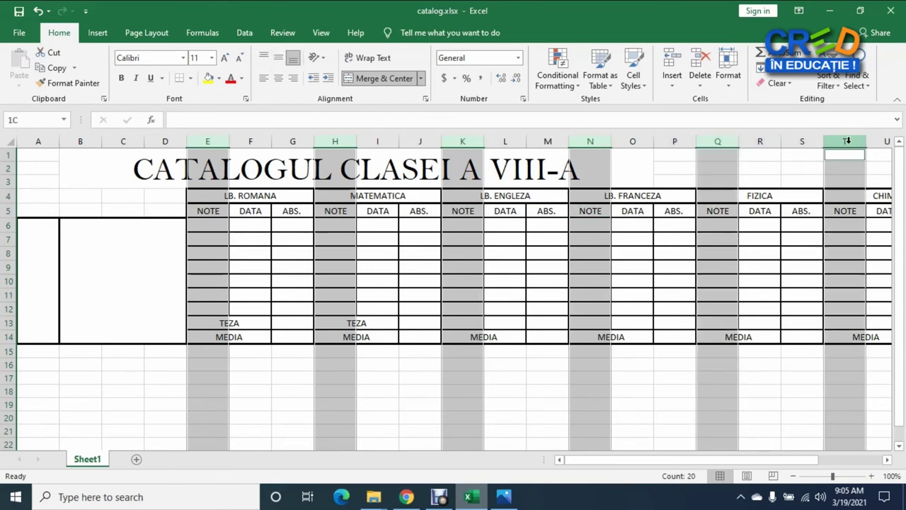
{"action": "left_click_drag", "start_coordinate": [781, 460], "coordinate": [847, 458]}
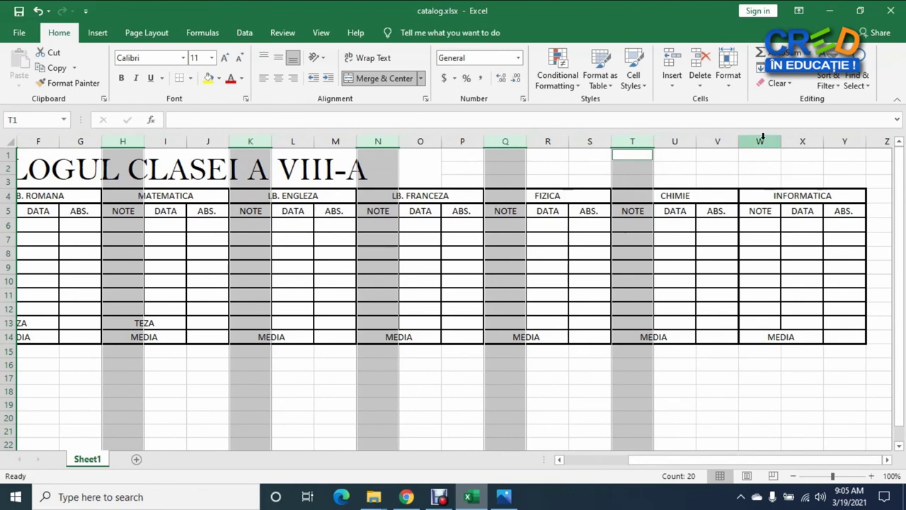
{"action": "left_click", "coordinate": [759, 141], "text": "ctrl"}
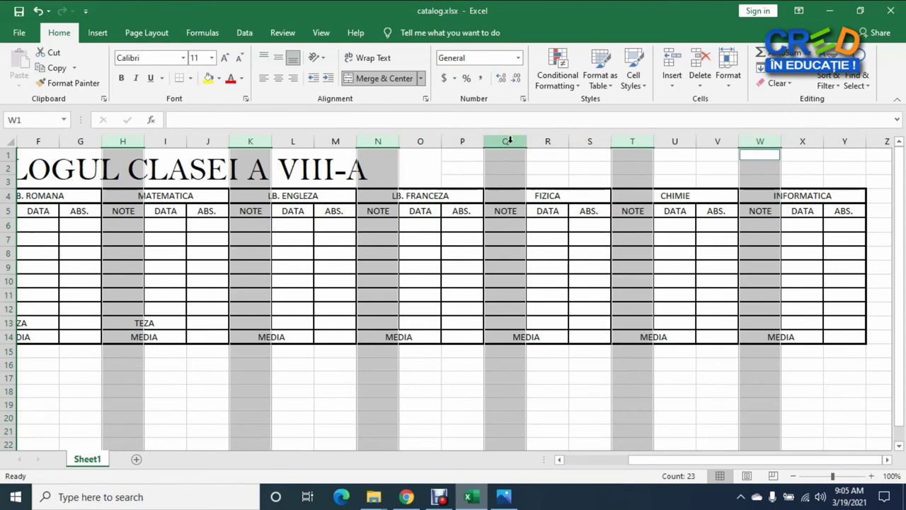
{"action": "right_click", "coordinate": [510, 140]}
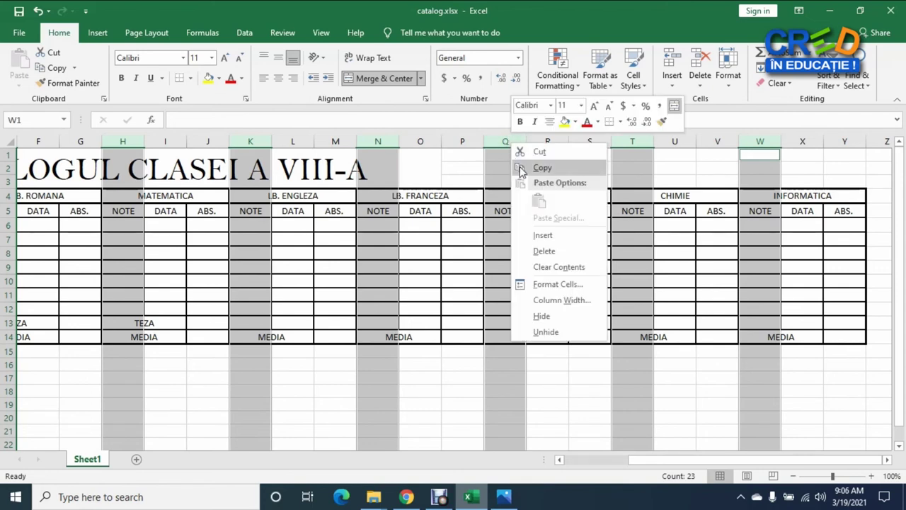
{"action": "left_click", "coordinate": [585, 302]}
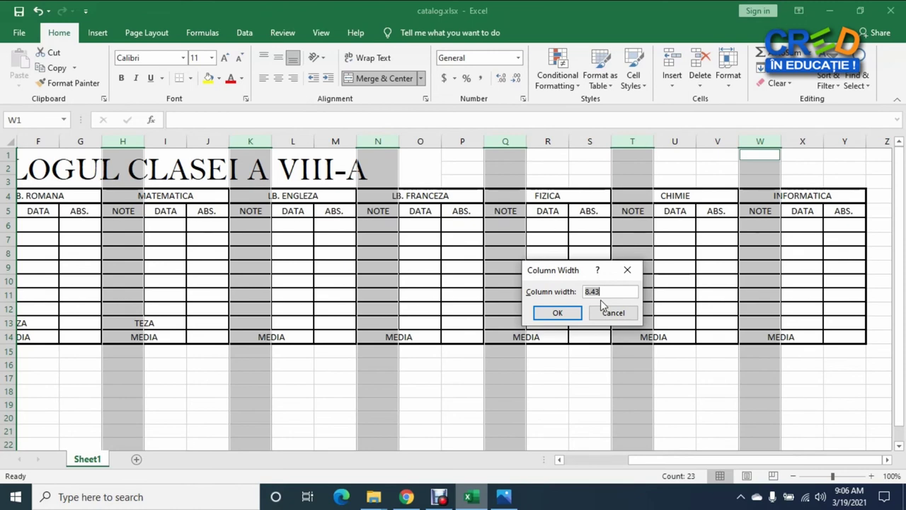
{"action": "key", "text": "Return"}
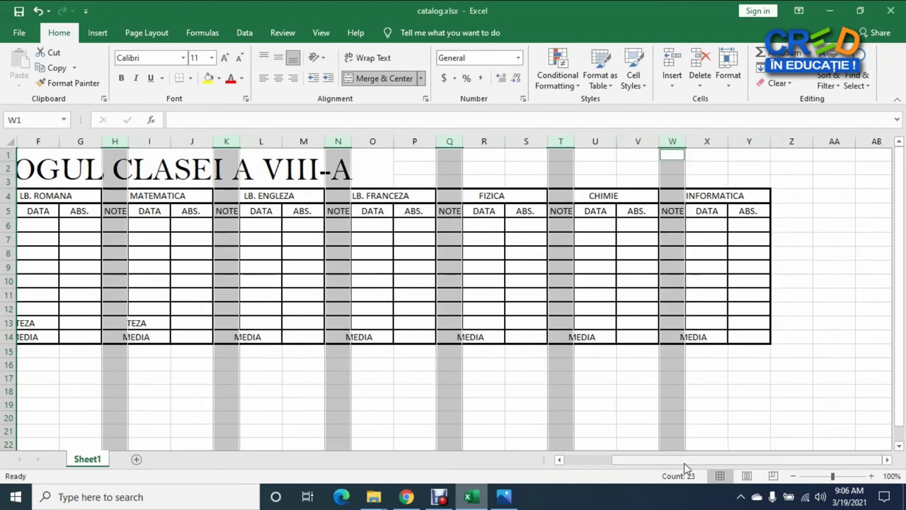
{"action": "left_click_drag", "start_coordinate": [683, 461], "coordinate": [602, 464]}
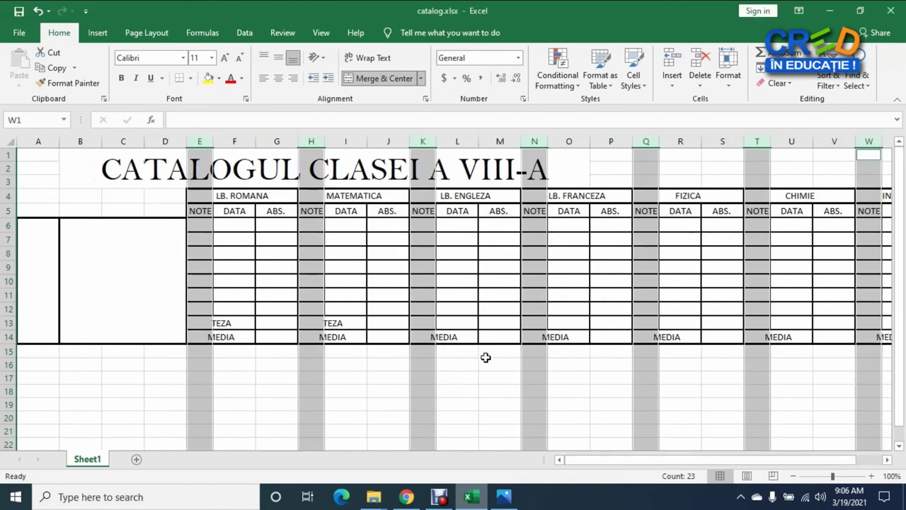
{"action": "left_click", "coordinate": [416, 390]}
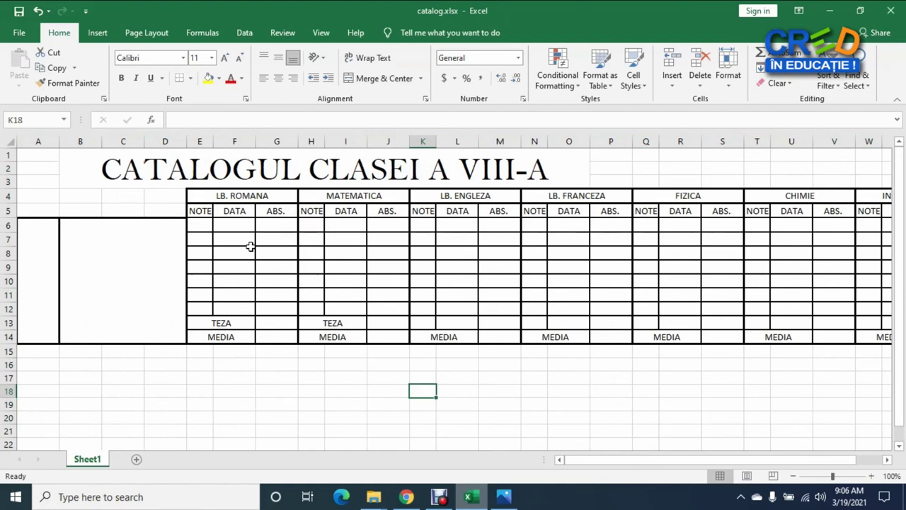